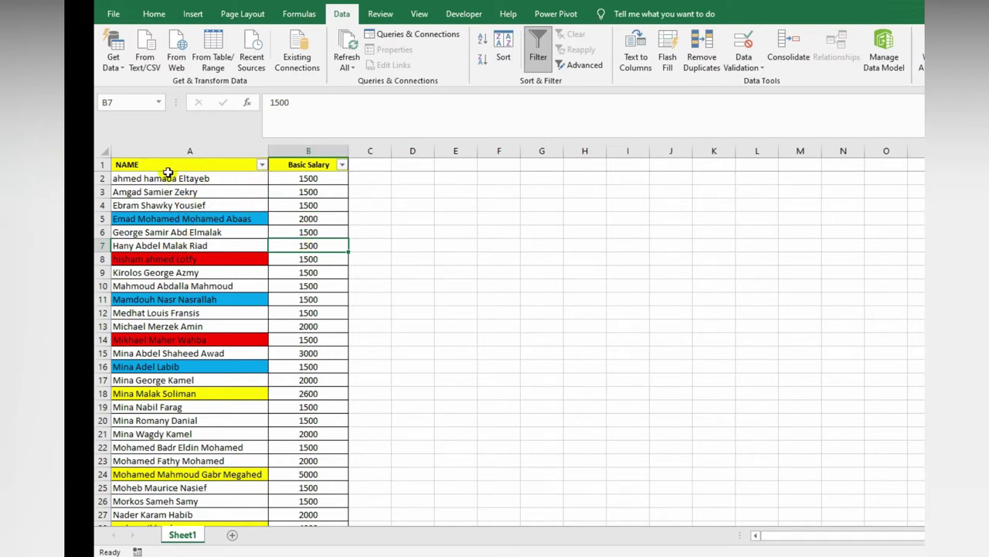
Step: Select the names and salaries in rows 2–9, then check cells A14 to A24
left_click_drag(165, 178, 170, 272)
left_click_drag(302, 180, 288, 257)
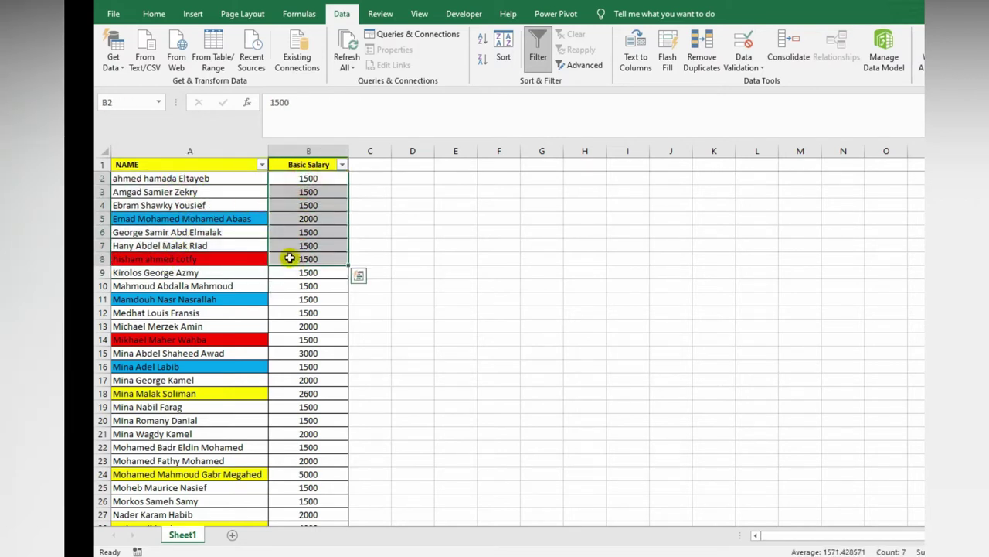
scroll(206, 344, "down", 2)
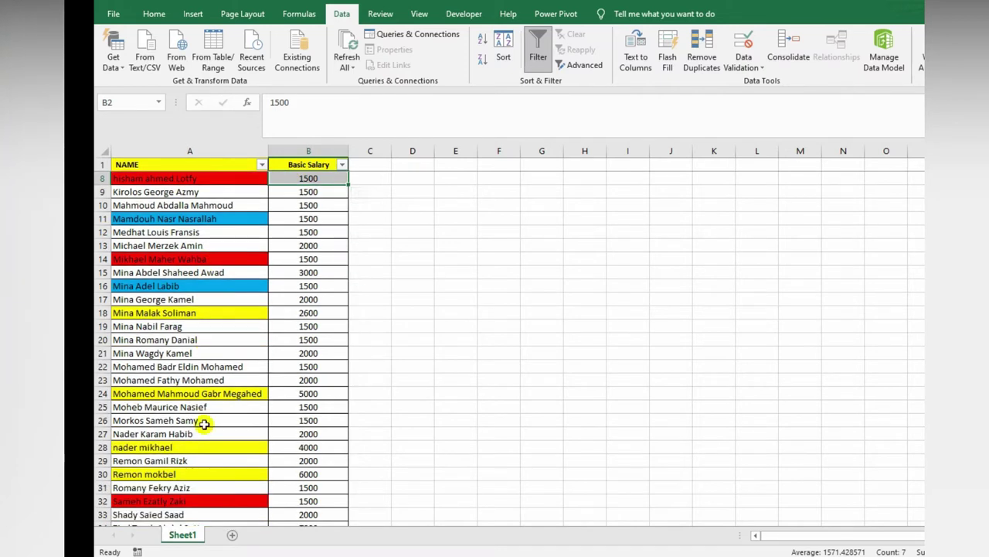
left_click(216, 393)
left_click(236, 314)
left_click(216, 259)
left_click(224, 327)
scroll(206, 371, "up", 2)
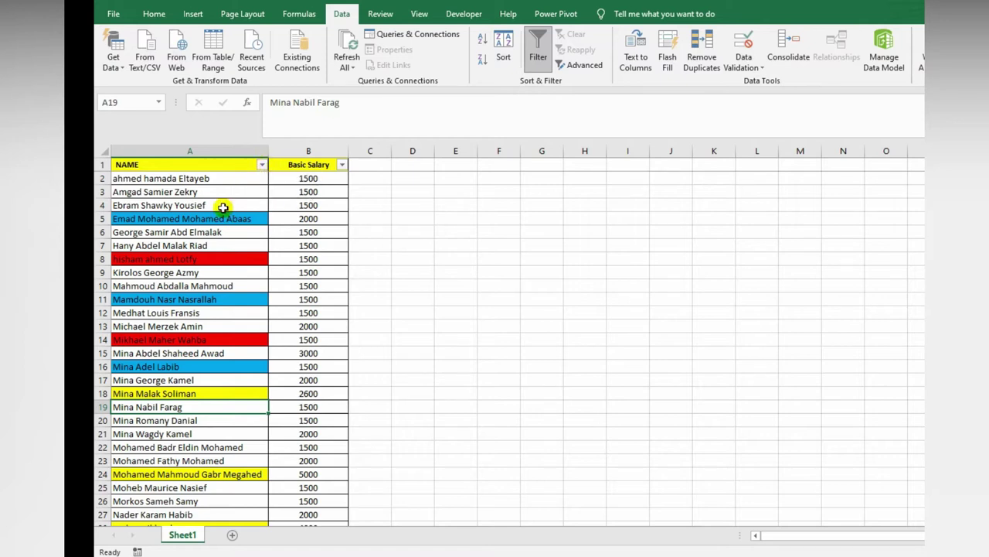
left_click(253, 179)
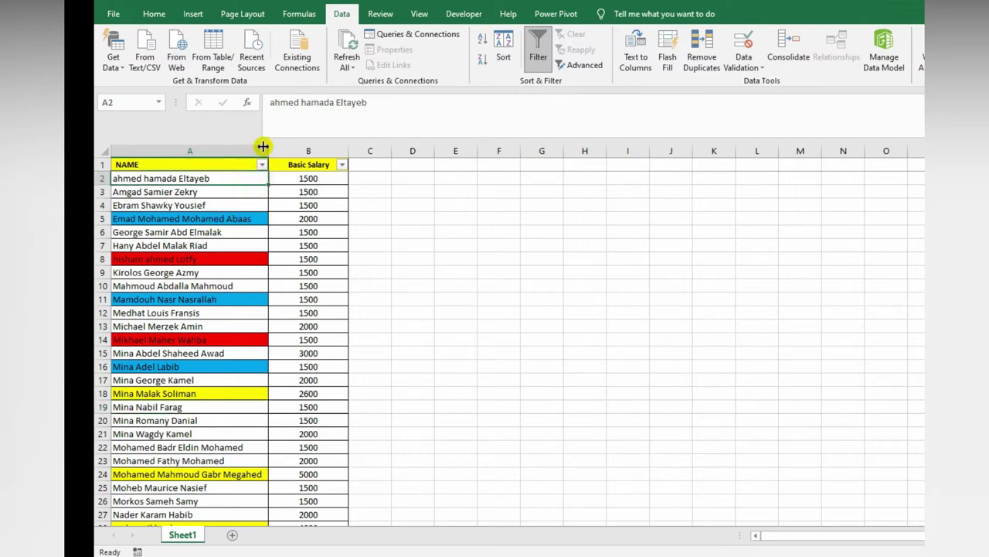
Step: Filter the NAME column by blue, red, yellow, then no fill colour in turn
left_click(262, 164)
mouse_move(103, 260)
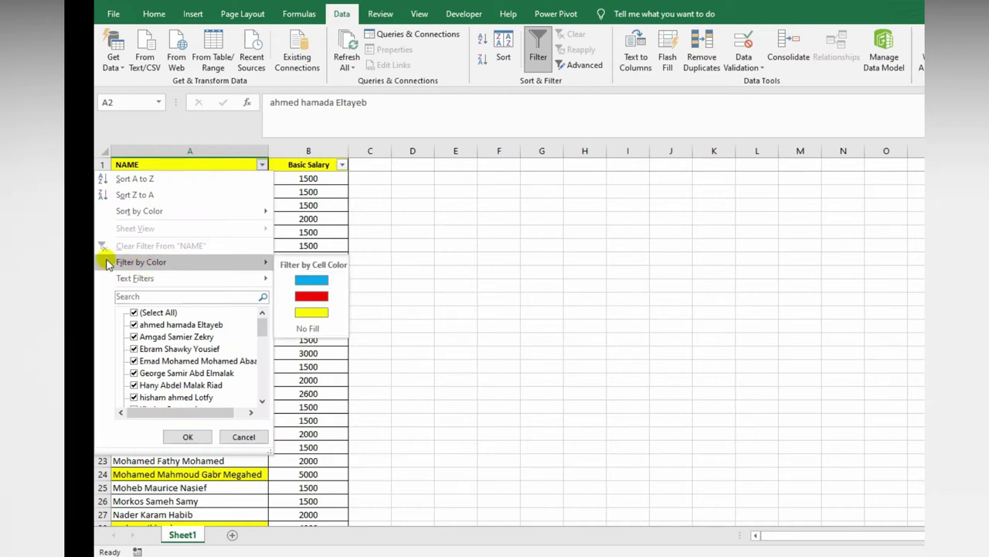
left_click(300, 281)
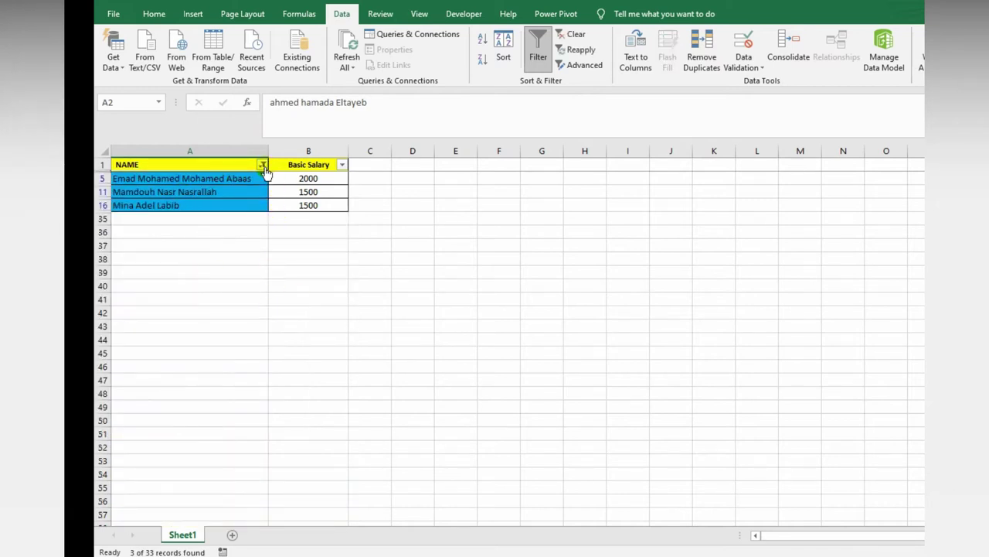
left_click(263, 165)
mouse_move(260, 262)
left_click(325, 297)
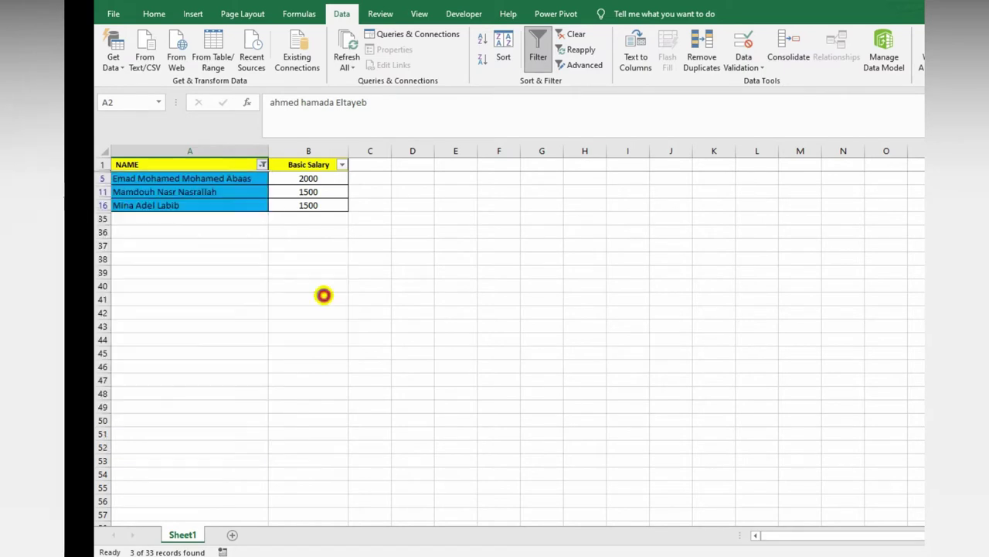
left_click(261, 165)
mouse_move(256, 260)
left_click(316, 316)
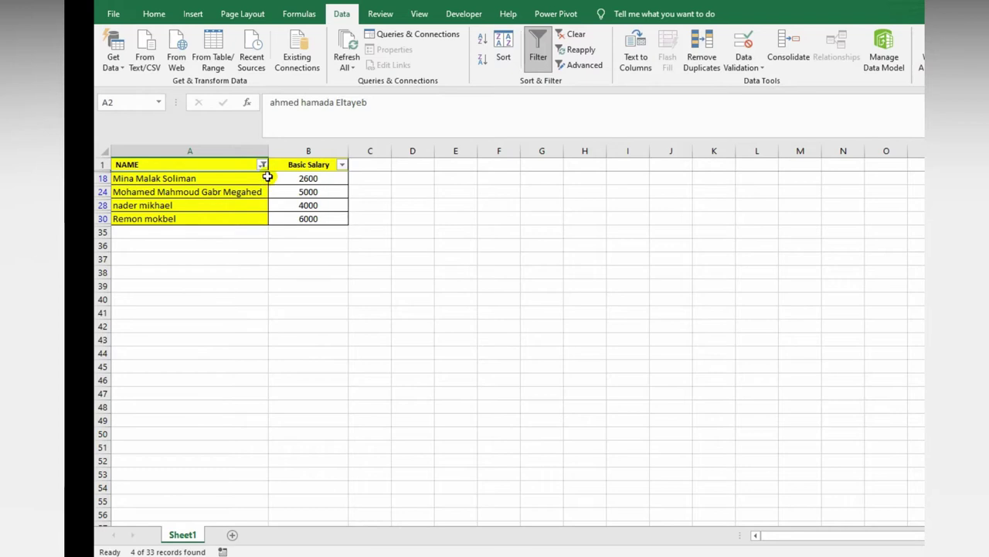
left_click(263, 165)
mouse_move(251, 261)
left_click(317, 326)
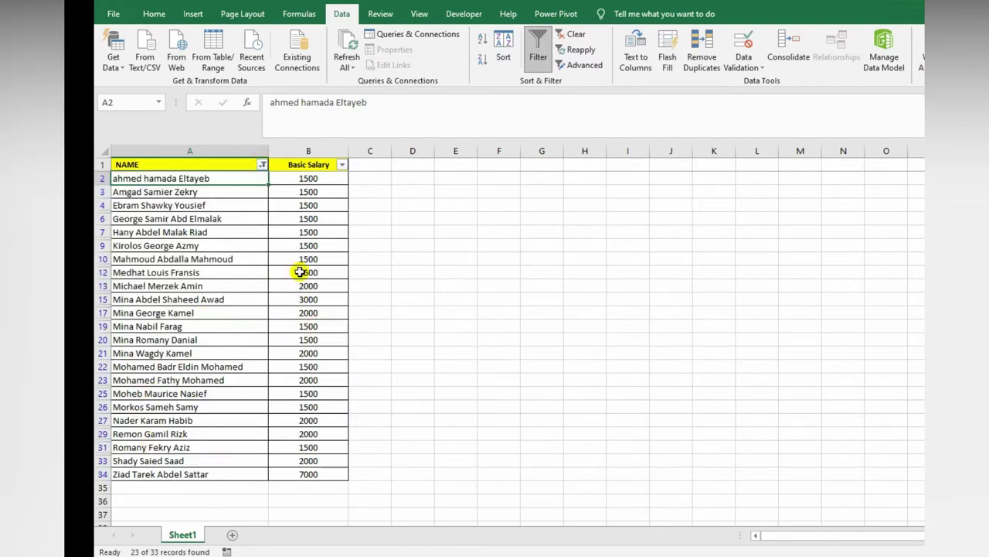
Step: Clear the colour filter and sort blue-filled names to the top of NAME
left_click(574, 37)
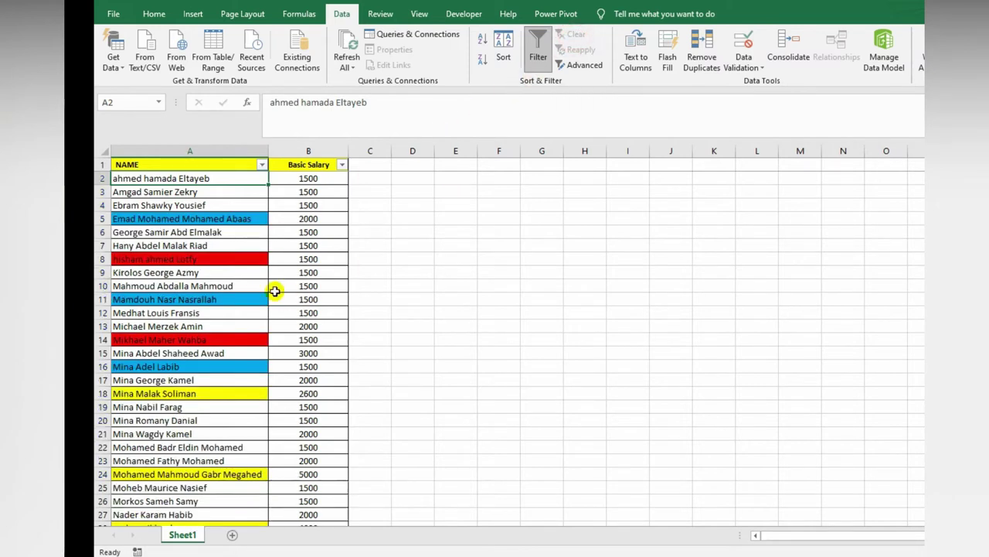
scroll(219, 434, "down", 4)
scroll(219, 435, "up", 4)
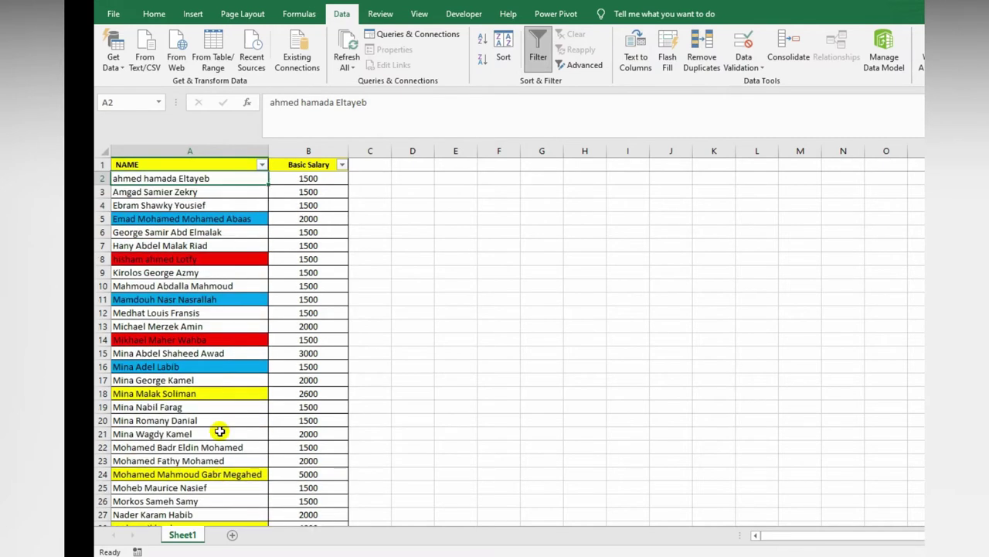
left_click(243, 216)
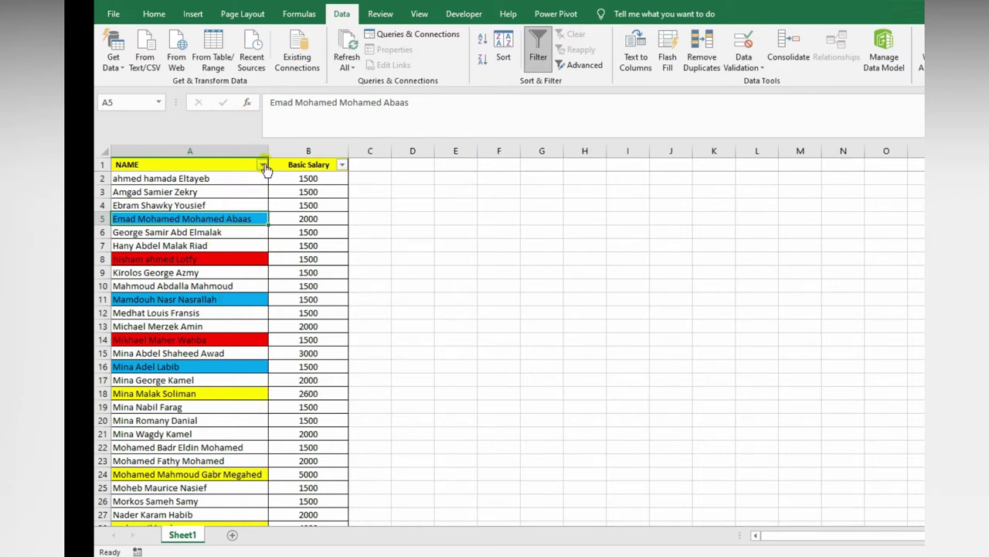
left_click(263, 165)
mouse_move(231, 216)
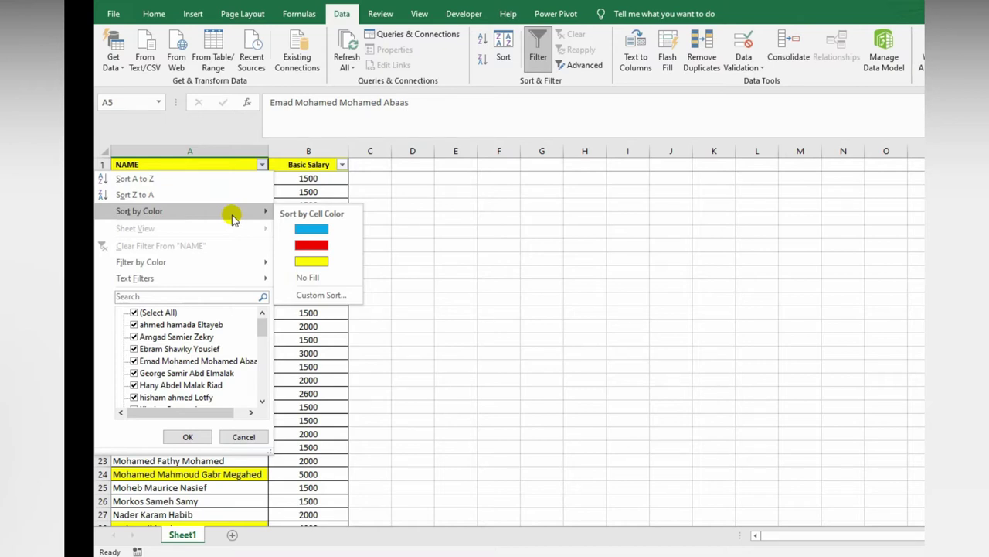
left_click(595, 370)
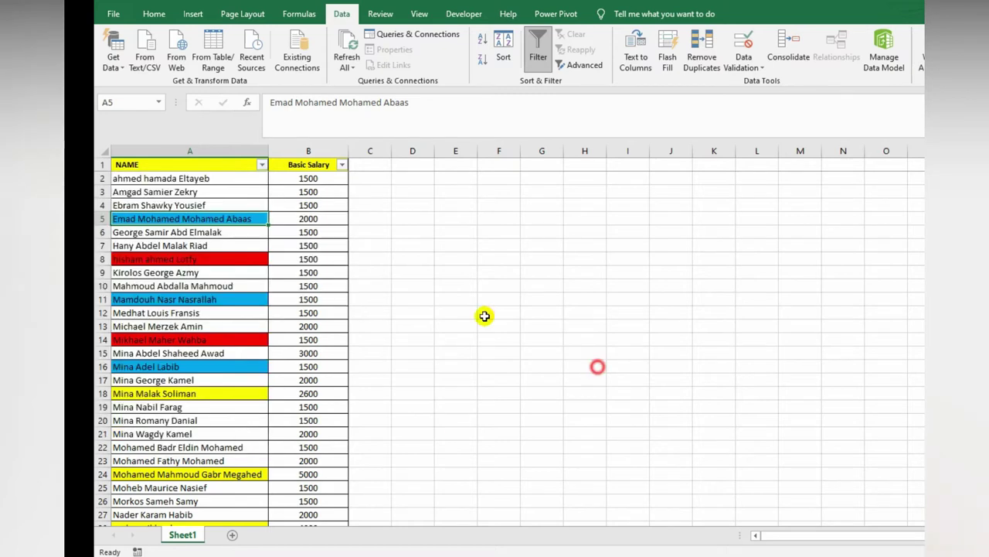
left_click(262, 164)
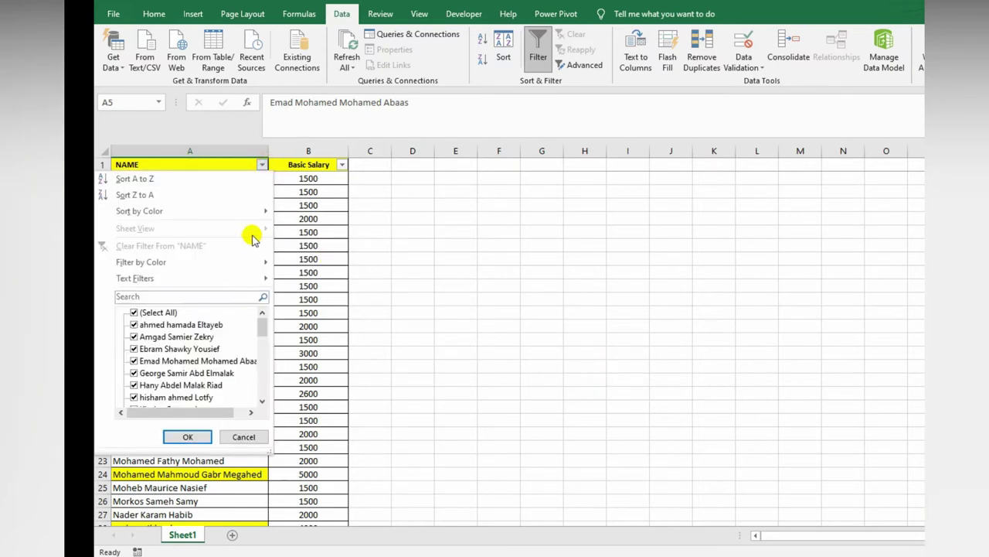
left_click(312, 229)
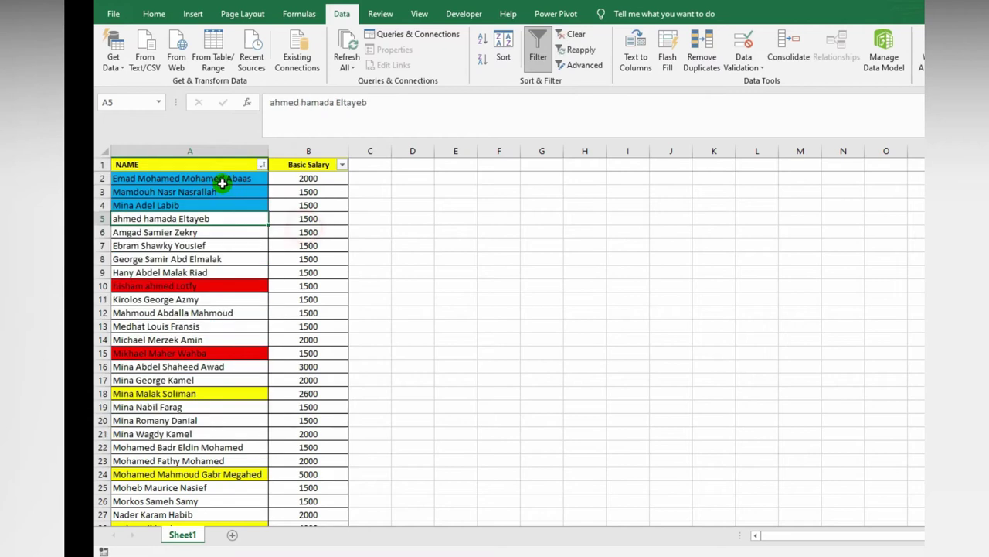
Step: Re-sort NAME by red, yellow, then no fill, so unfilled names come first
left_click(262, 164)
mouse_move(260, 214)
left_click(311, 245)
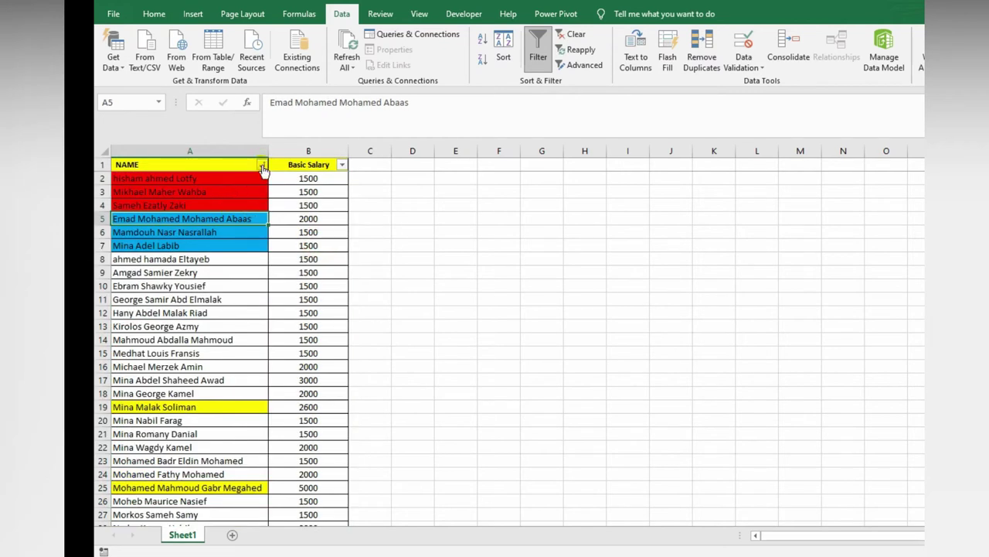
left_click(262, 165)
mouse_move(255, 211)
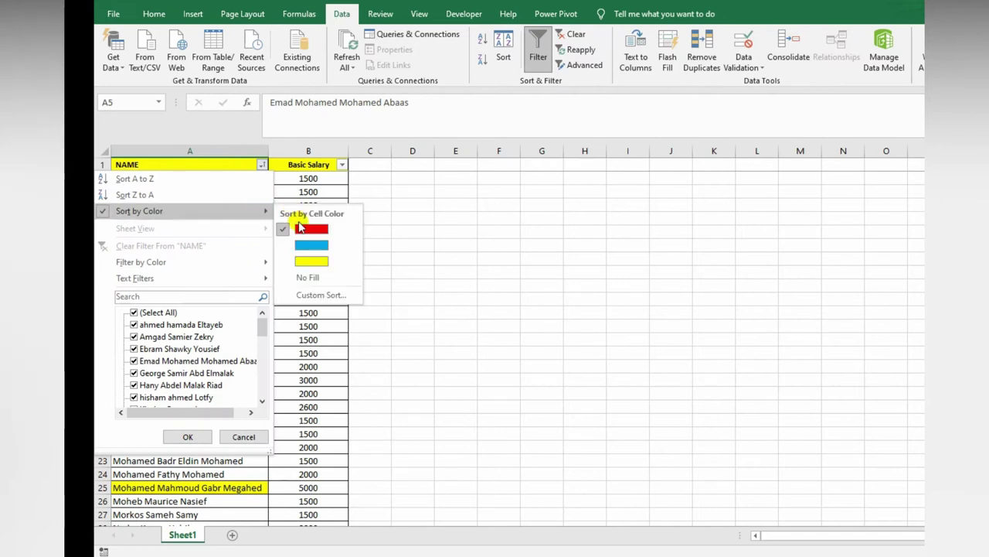
left_click(311, 261)
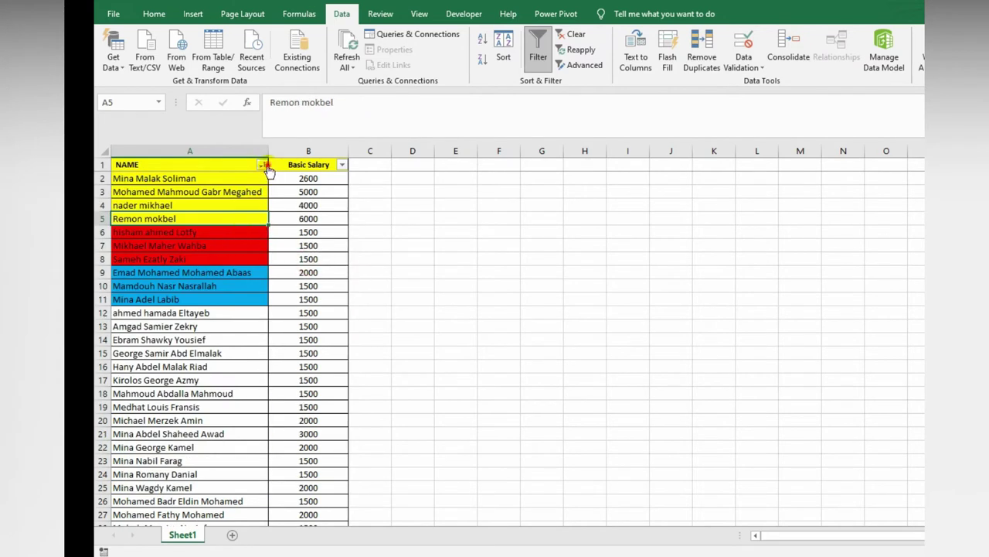
left_click(265, 165)
mouse_move(232, 210)
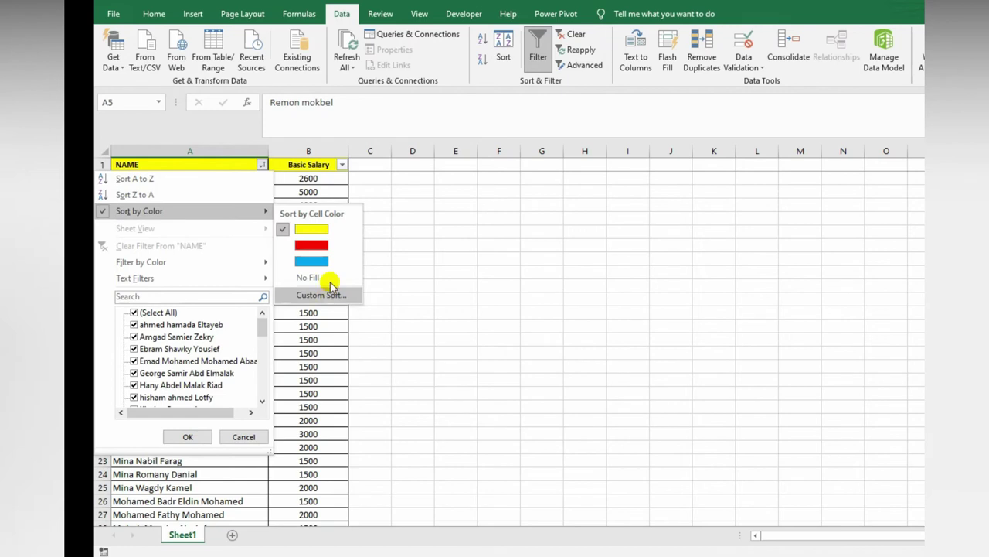
left_click(330, 283)
Step: Scroll through the colour-sorted list, checking cells A14 and A5
scroll(256, 284, "down", 1)
scroll(196, 287, "down", 3)
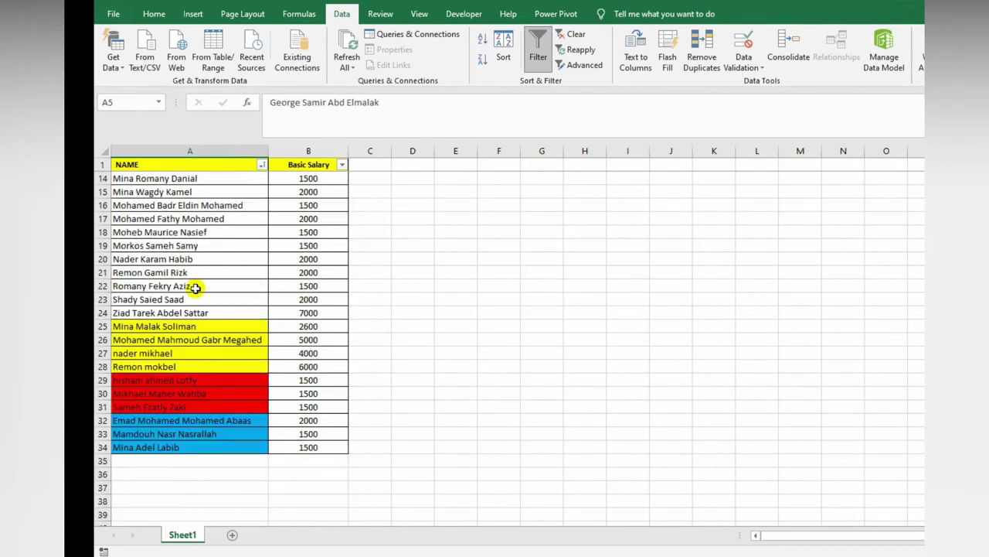
scroll(194, 247, "up", 1)
left_click(194, 219)
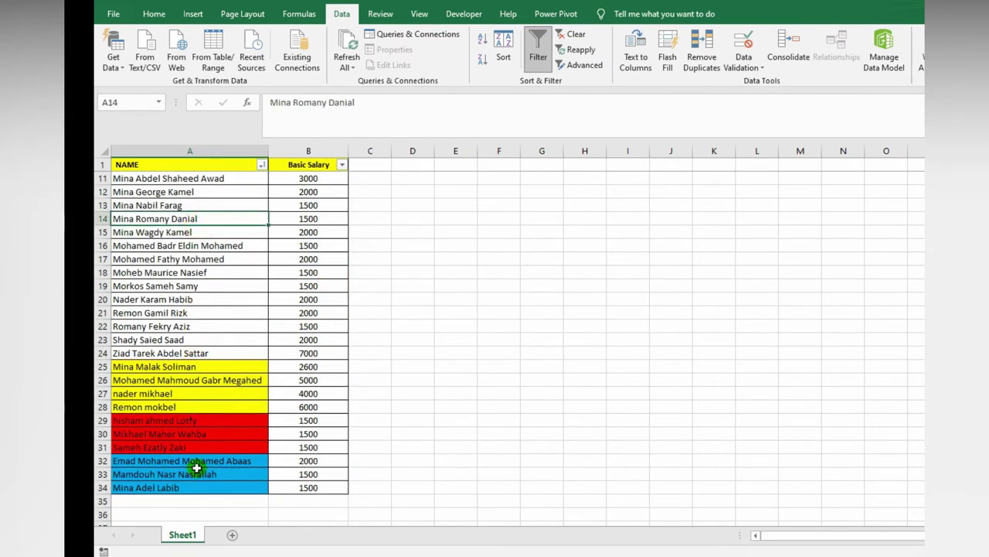
scroll(194, 225, "up", 3)
left_click(203, 218)
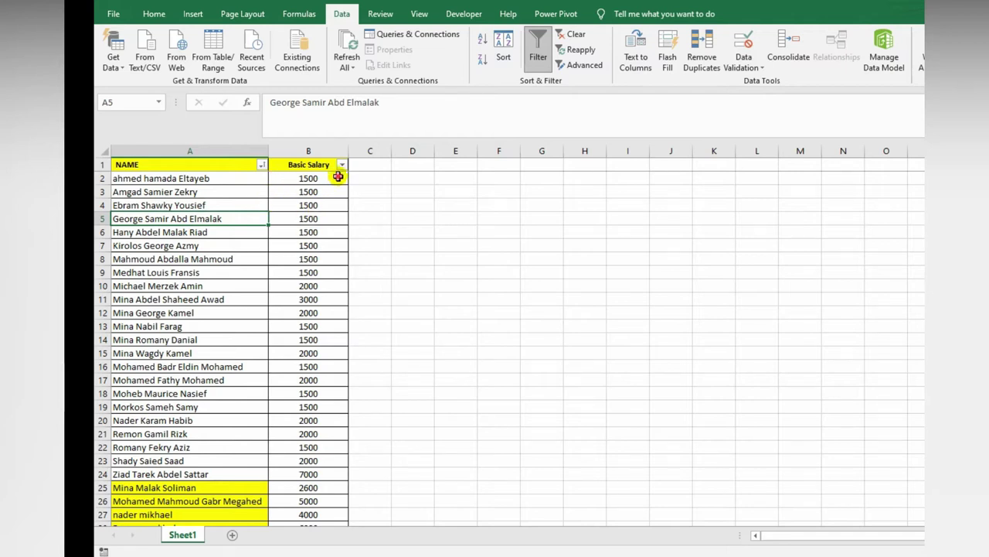
Step: Select salary cells B2 and B7, then show the Basic Salary Number Filters menu
left_click(337, 176)
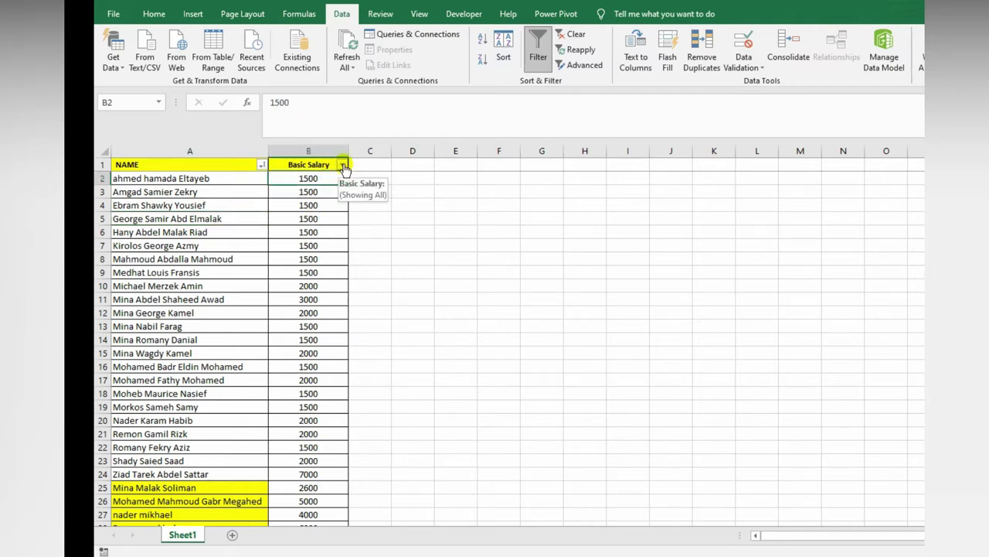
scroll(323, 260, "down", 1)
scroll(322, 260, "up", 1)
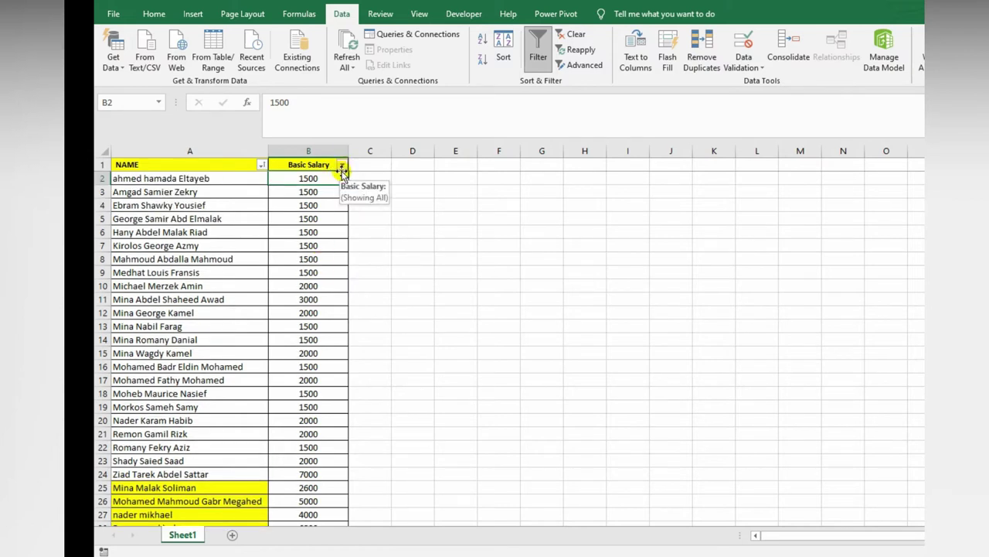
left_click(298, 246)
left_click(337, 166)
mouse_move(201, 279)
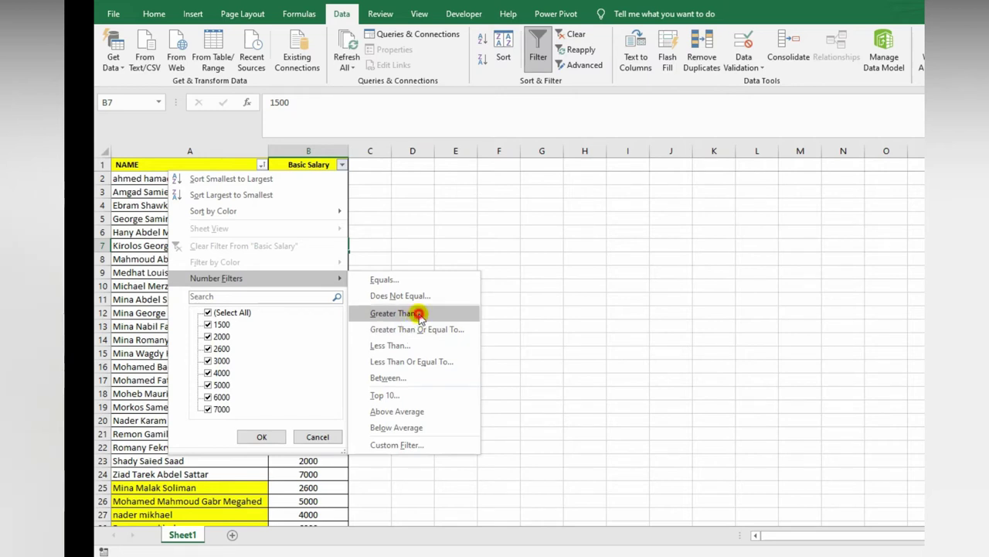
Step: Filter Basic Salary to values greater than 2000, check them, then clear it
left_click(418, 314)
left_click(722, 184)
type("2000")
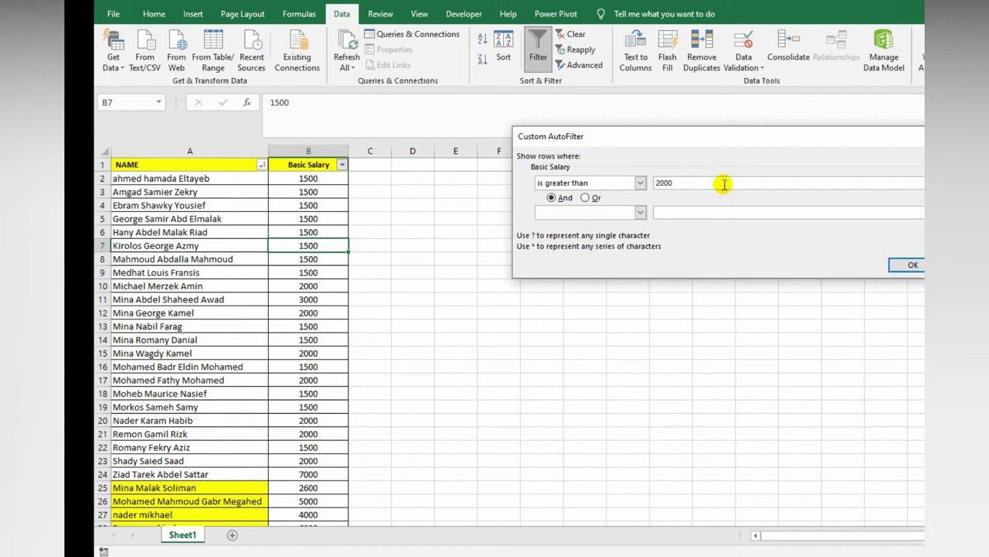
left_click(906, 264)
left_click_drag(332, 179, 320, 245)
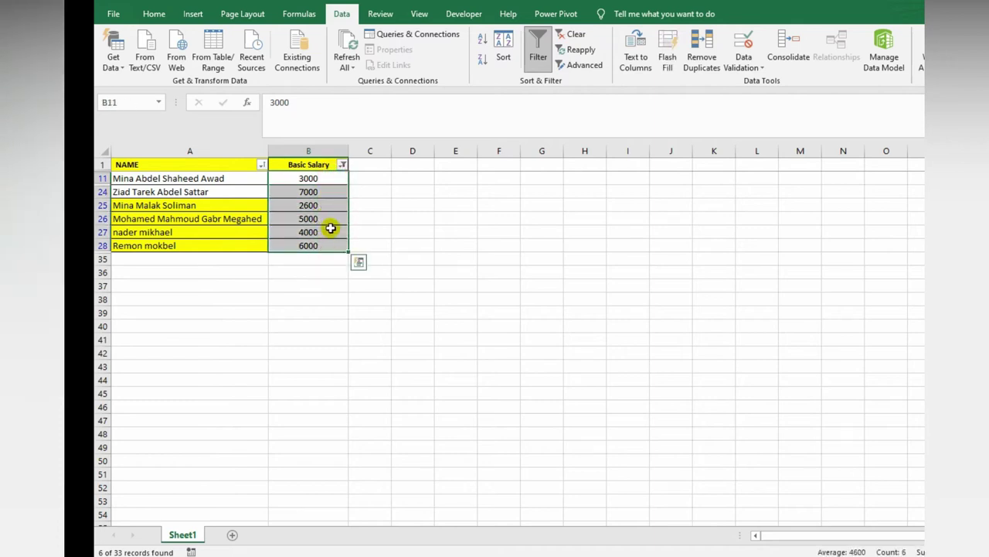
left_click(571, 34)
Step: Filter Basic Salary to values greater than or equal to 2000
left_click(329, 191)
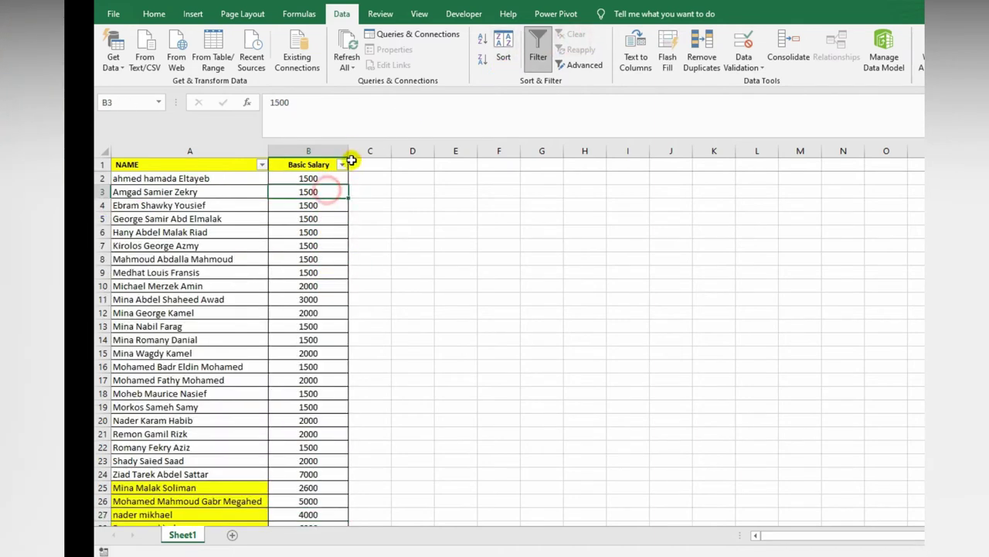
left_click(342, 164)
mouse_move(301, 278)
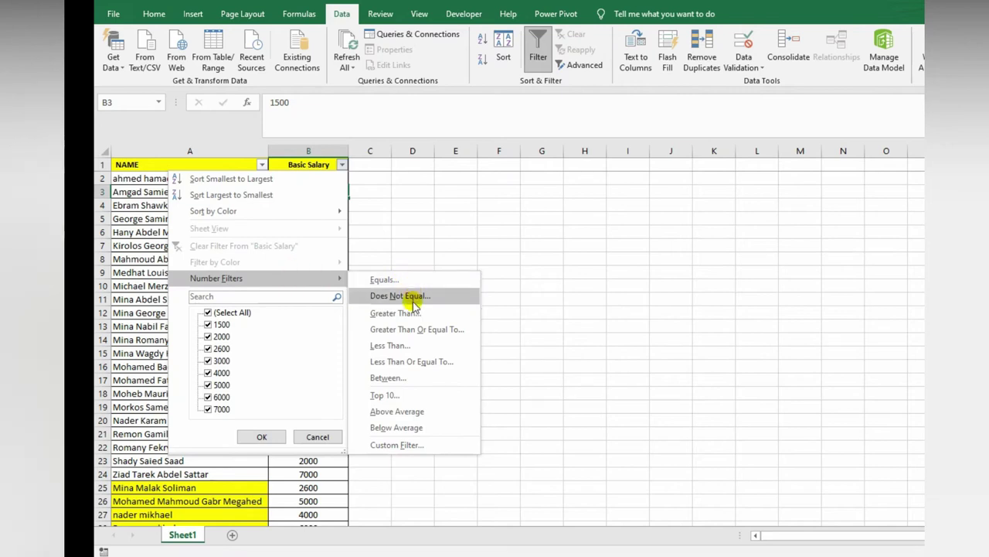
left_click(443, 332)
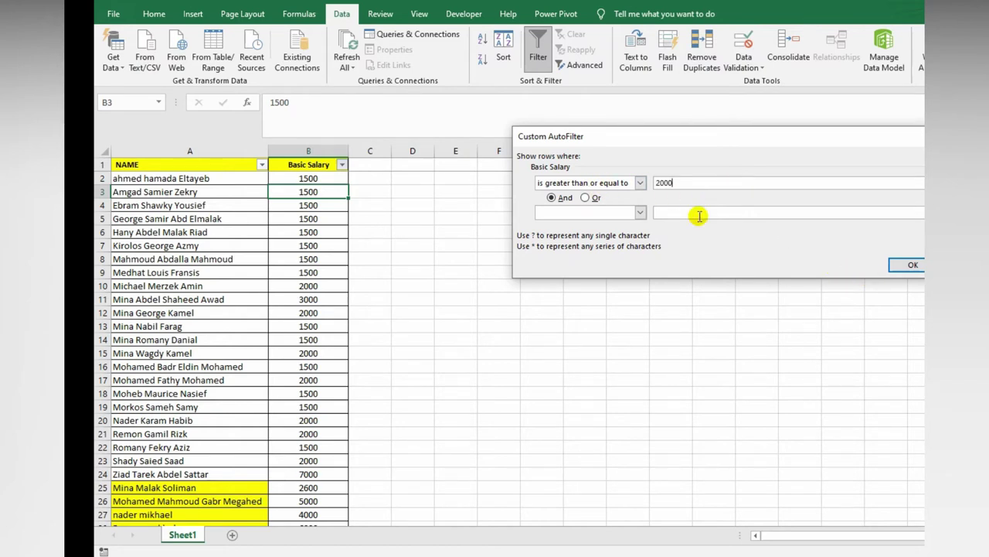
left_click_drag(735, 142, 630, 178)
left_click(808, 301)
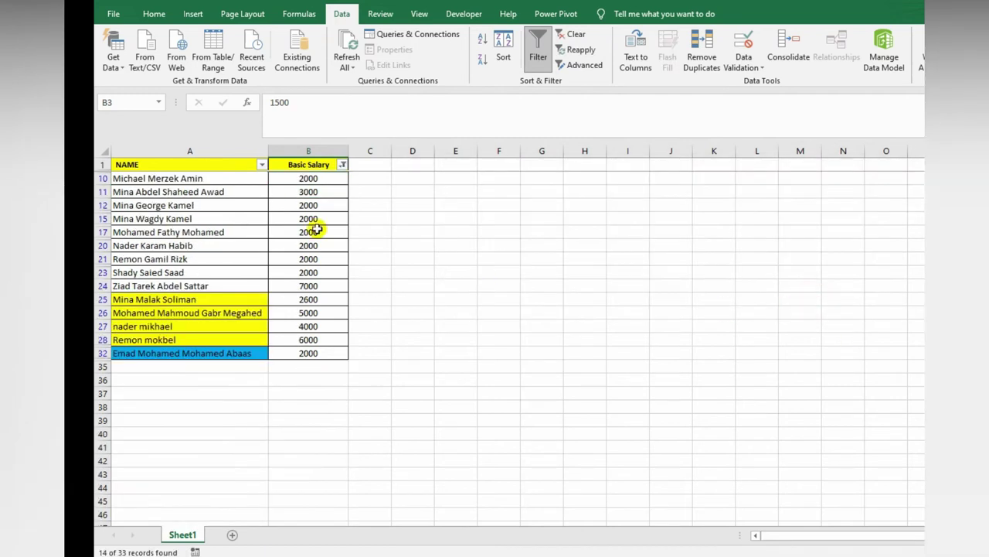
Step: Review the 14 filtered salaries, then clear the filter
left_click(313, 180)
left_click_drag(315, 181, 313, 193)
left_click(313, 205)
left_click(313, 232)
left_click(313, 299)
left_click(313, 312)
left_click(320, 352)
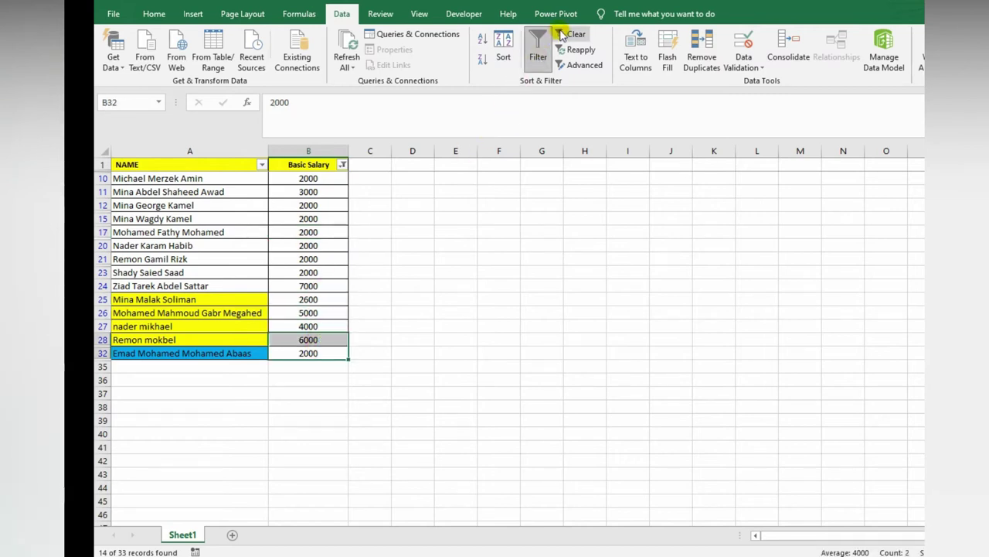
left_click(570, 34)
Step: Filter Basic Salary to less than 2000 and check the 19 rows at 1500
left_click(344, 163)
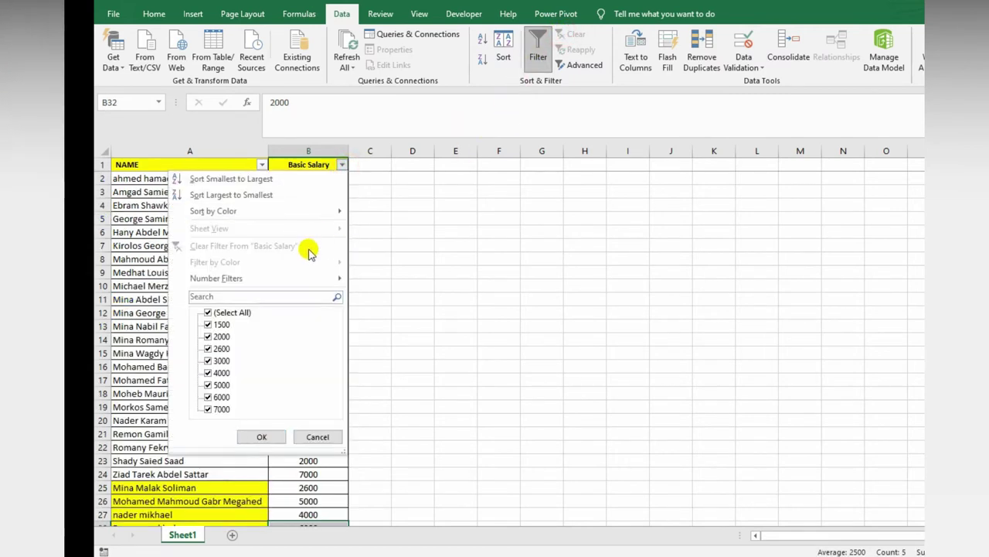
mouse_move(331, 278)
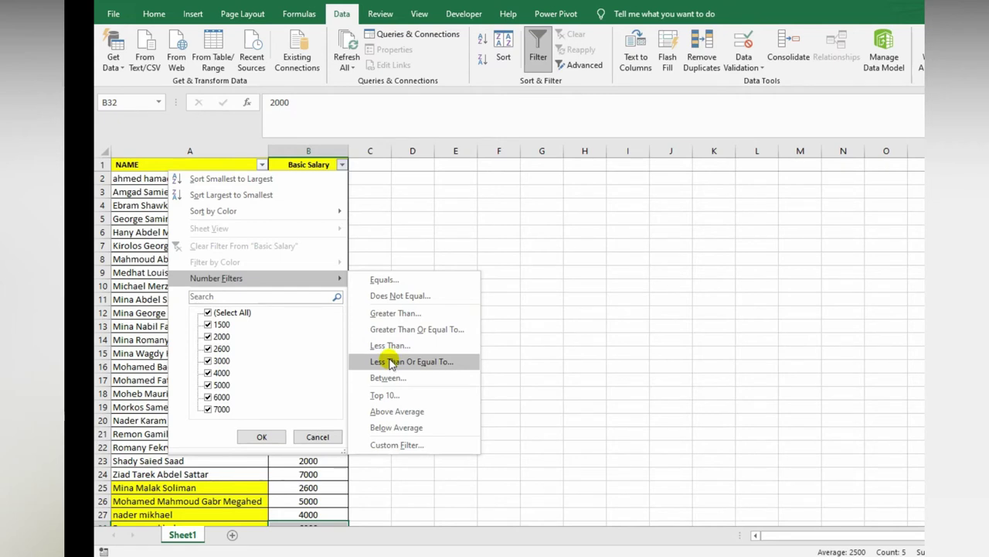
left_click(403, 350)
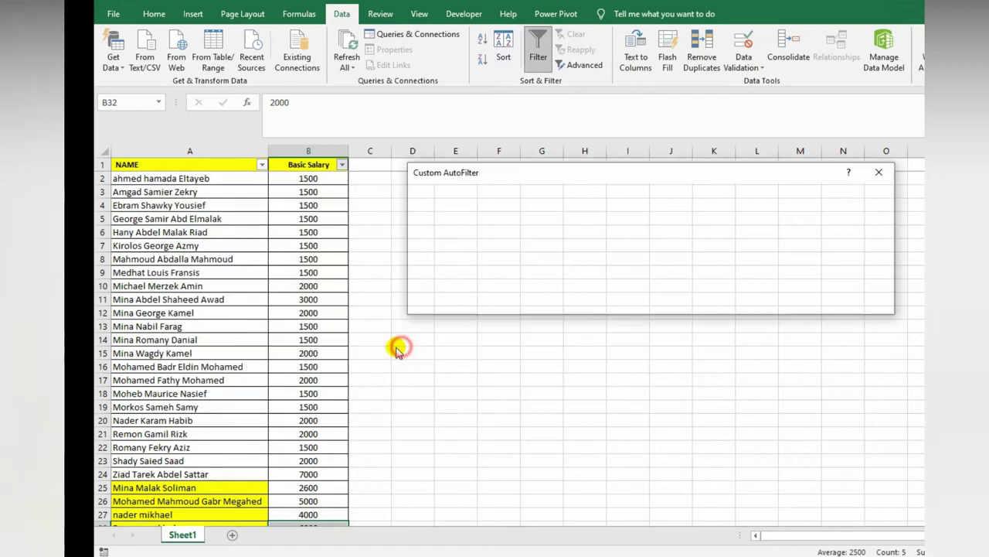
type("2000")
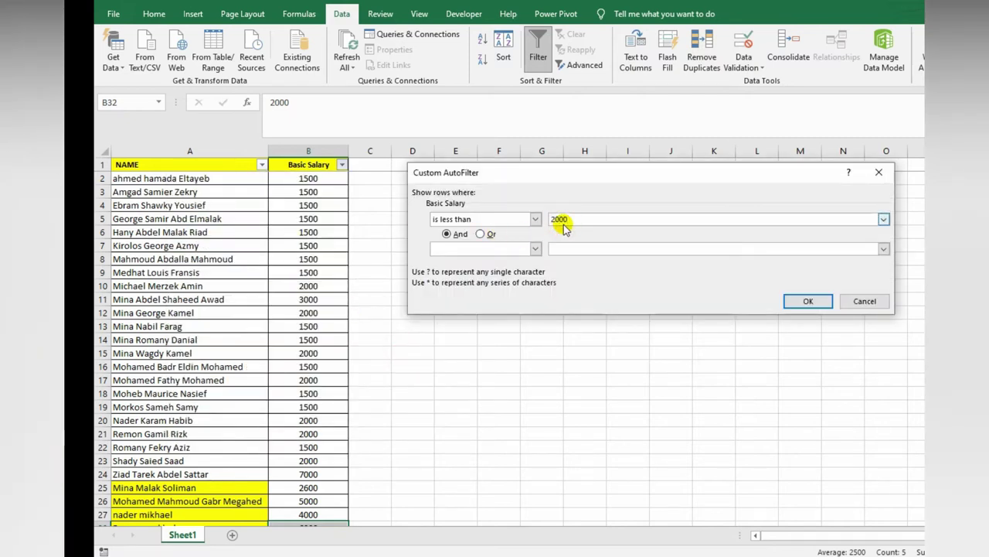
key("Return")
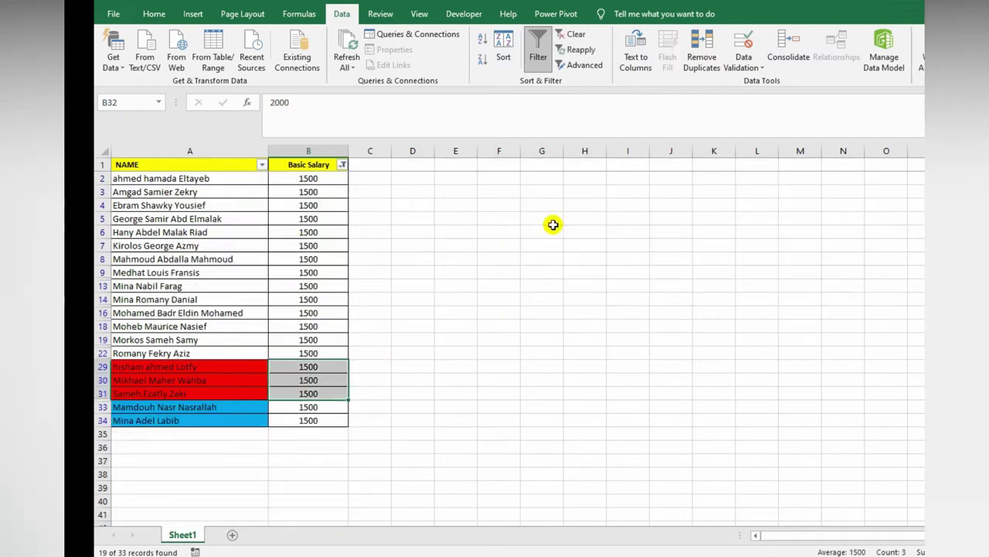
left_click(243, 262)
left_click_drag(320, 179, 320, 423)
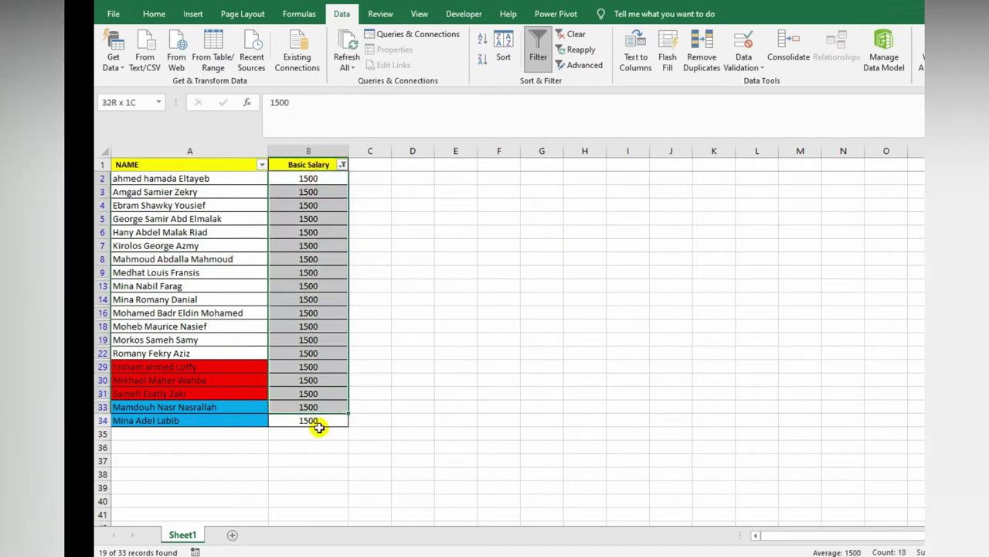
left_click(308, 272)
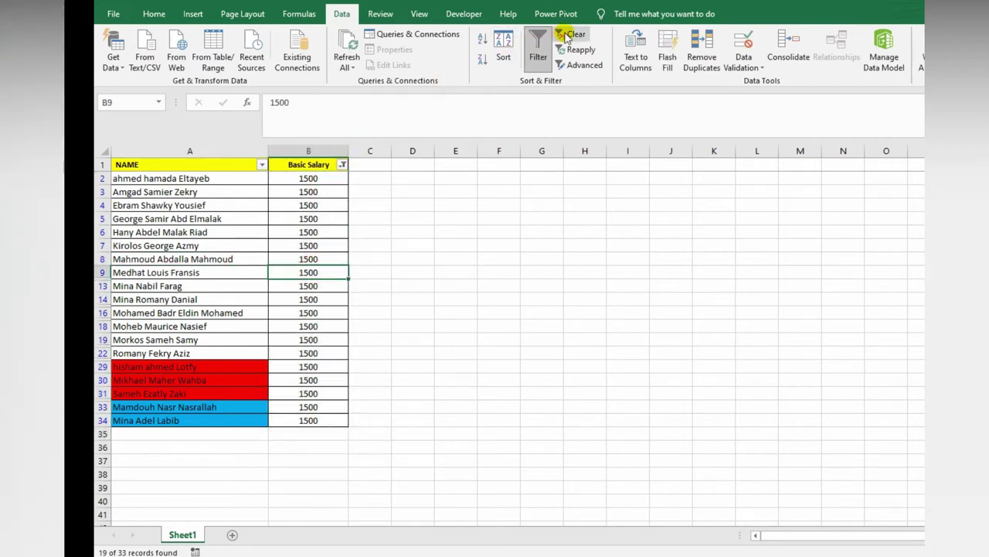
Step: Clear the previous filter and filter Basic Salary to less than or equal to 2000
left_click(572, 34)
left_click(343, 165)
mouse_move(265, 277)
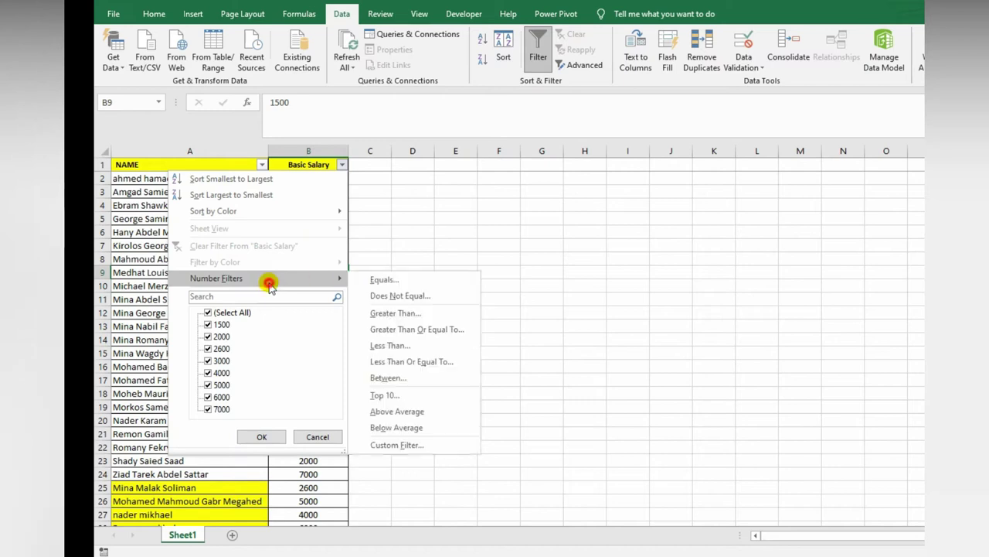
left_click(431, 363)
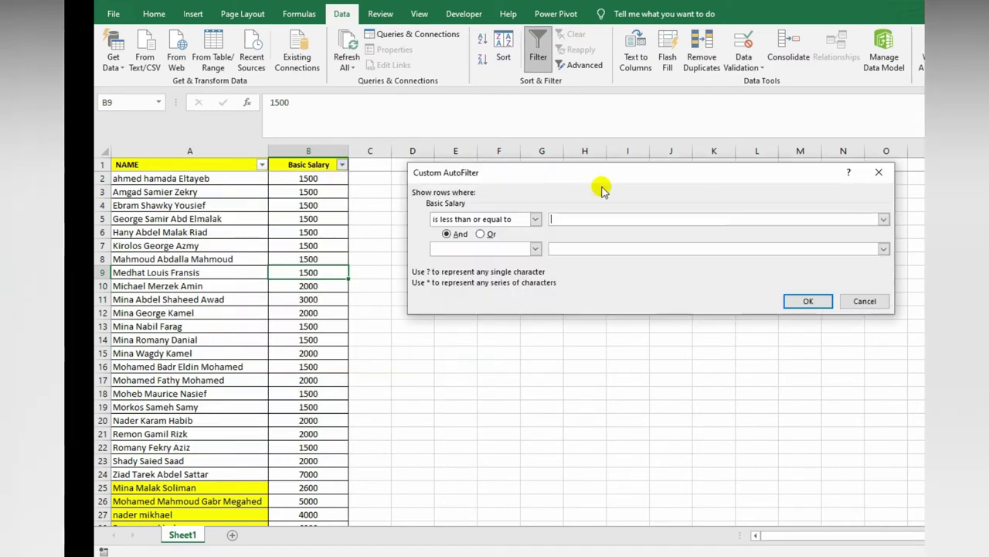
left_click(594, 221)
type("200")
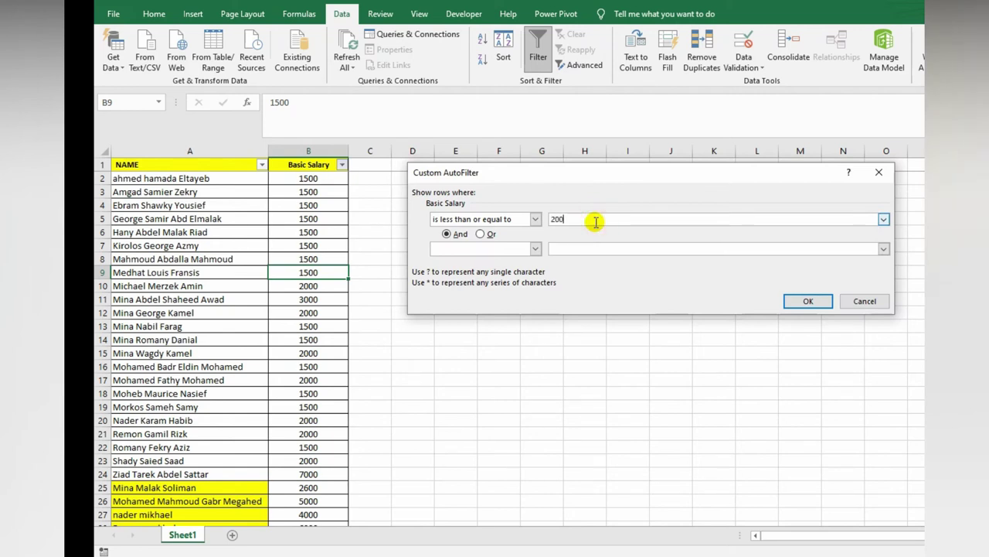
key("Return")
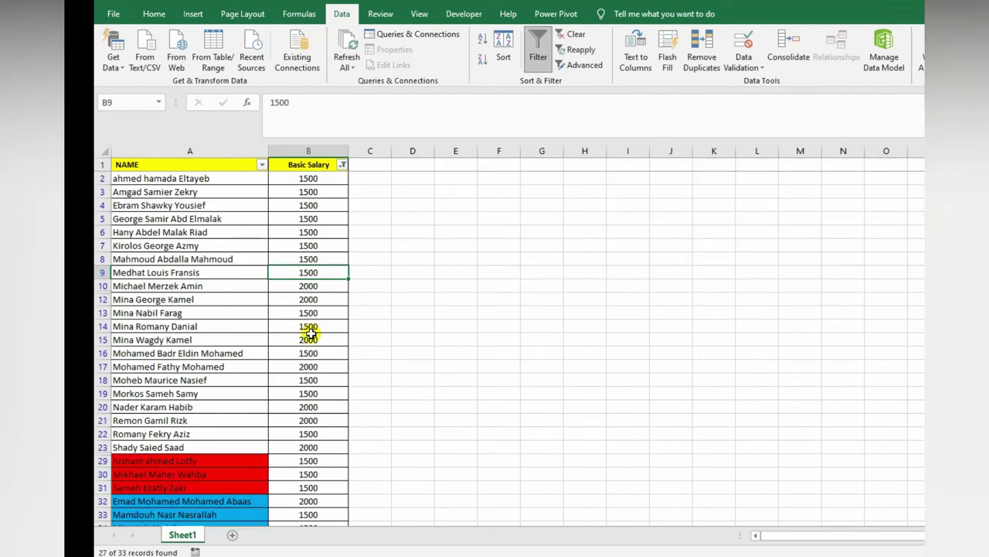
Step: Check the 27 matching salaries down to row 32
scroll(321, 286, "down", 3)
left_click(327, 246)
left_click(321, 312)
left_click(323, 366)
left_click(326, 394)
left_click(328, 379)
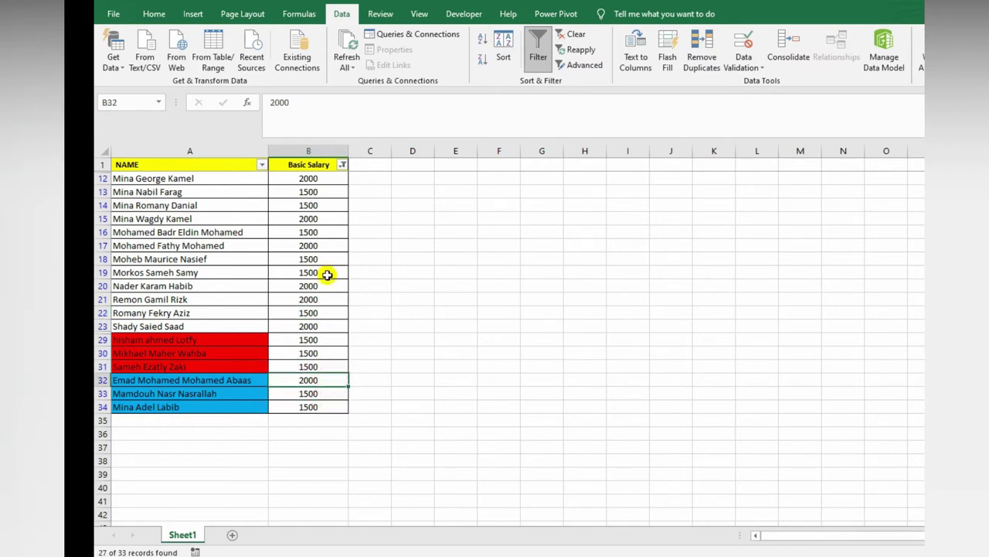
scroll(327, 274, "up", 3)
Step: Clear the previous filter and filter Basic Salary between 2000 and 5000
left_click(563, 34)
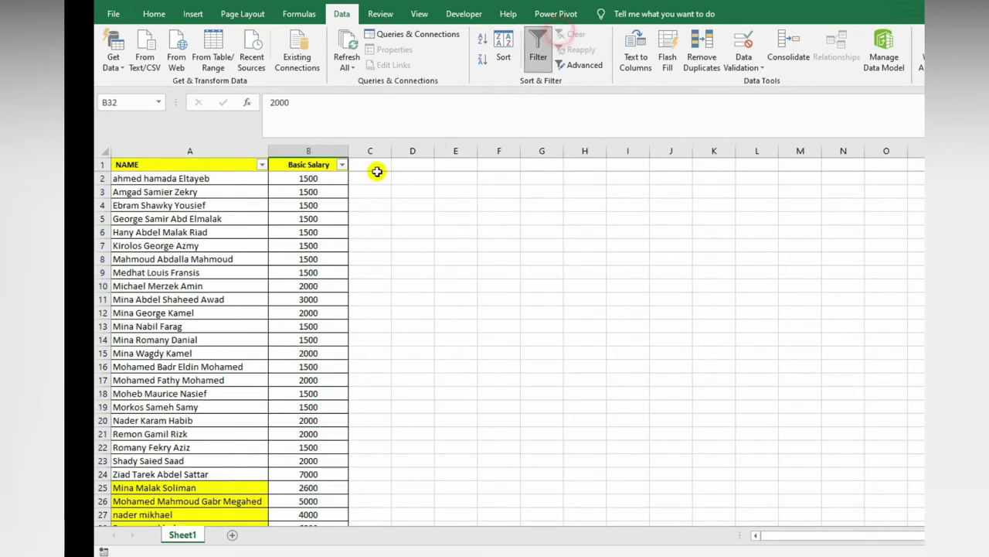
left_click(339, 175)
left_click(342, 165)
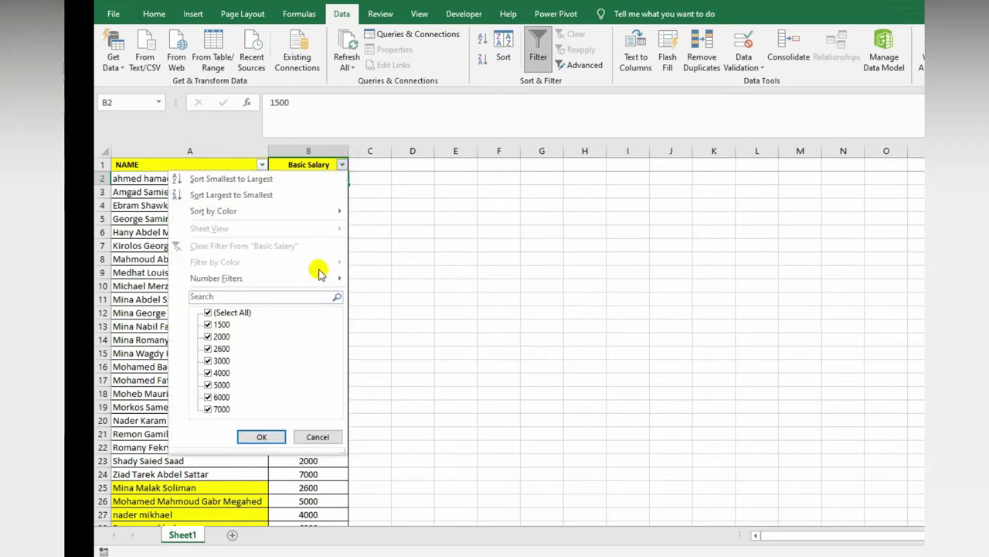
mouse_move(309, 278)
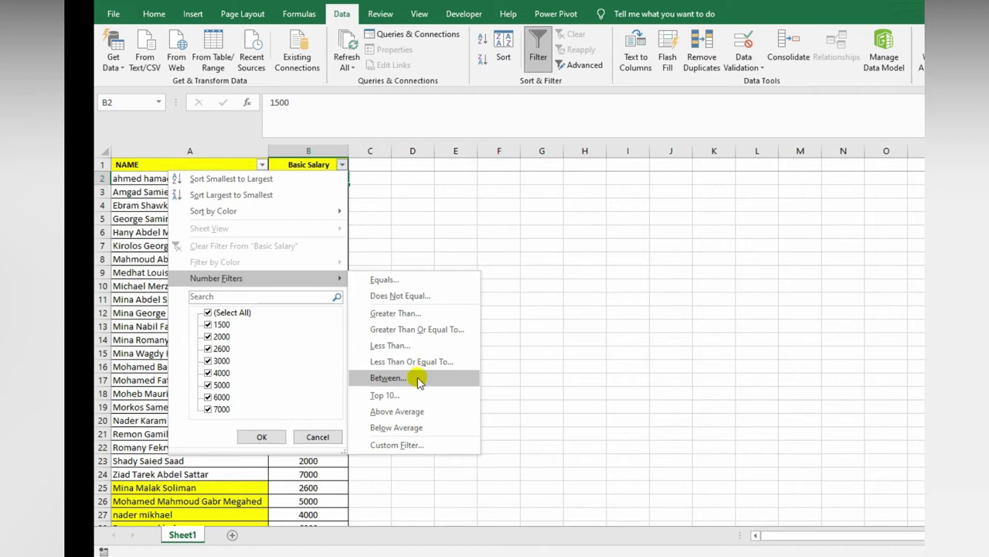
left_click(419, 382)
left_click(584, 219)
type("2000")
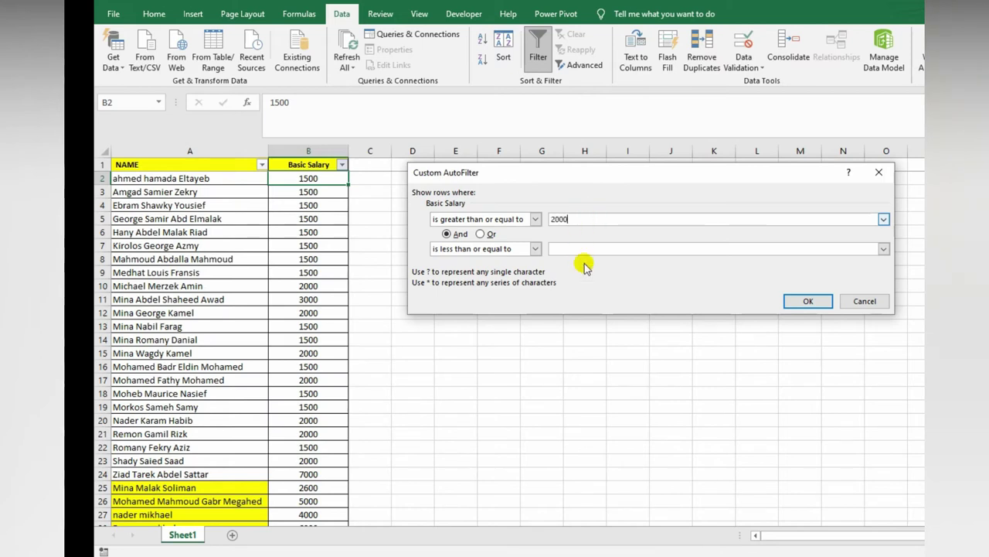
left_click(595, 248)
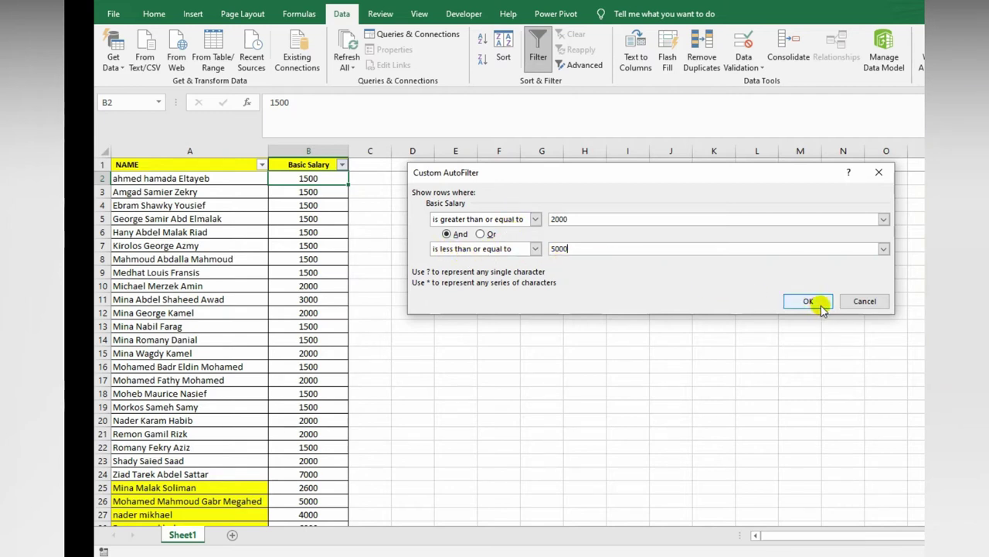
left_click(808, 301)
Step: Review the 12 matching salaries, then clear the filter
left_click(333, 179)
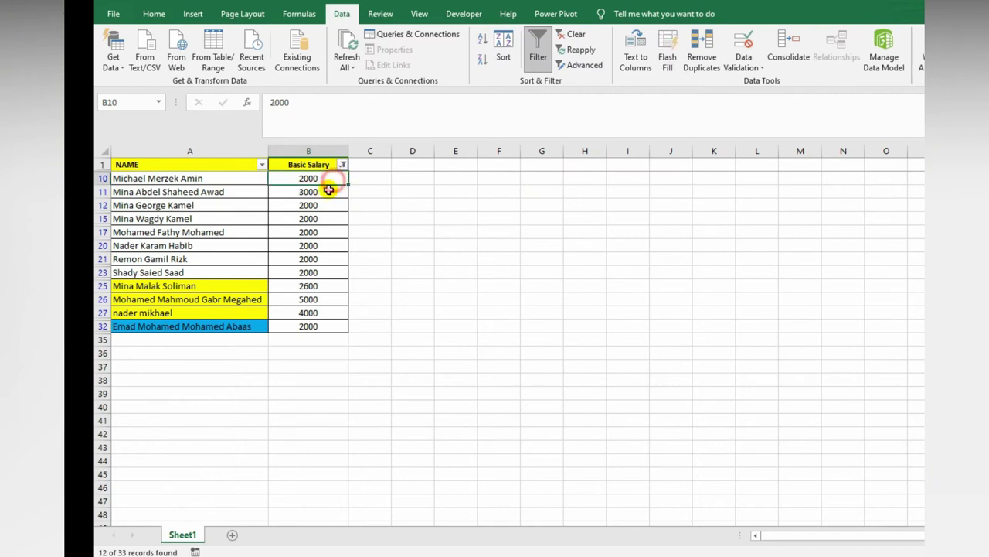
left_click(326, 299)
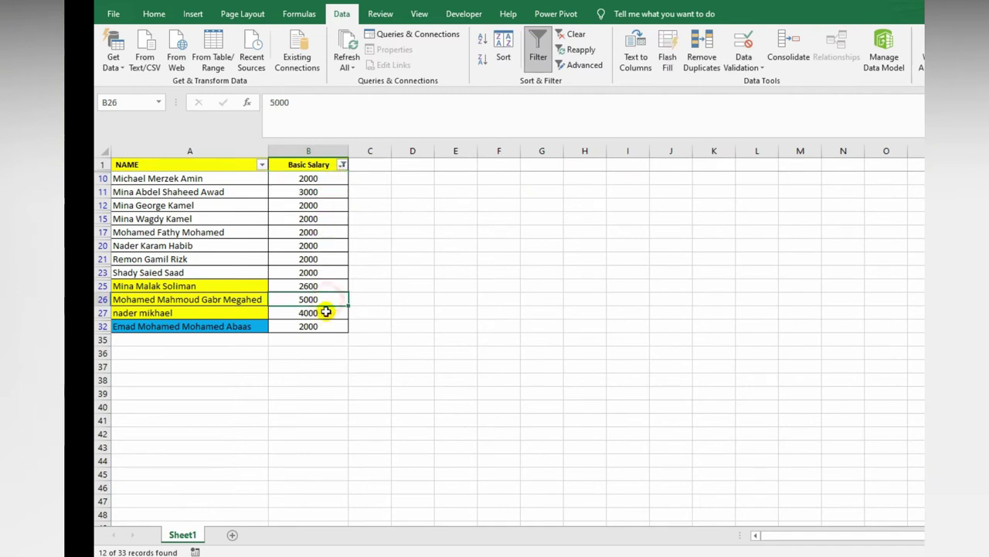
left_click(325, 232)
left_click(319, 334)
left_click(325, 219)
left_click(326, 178)
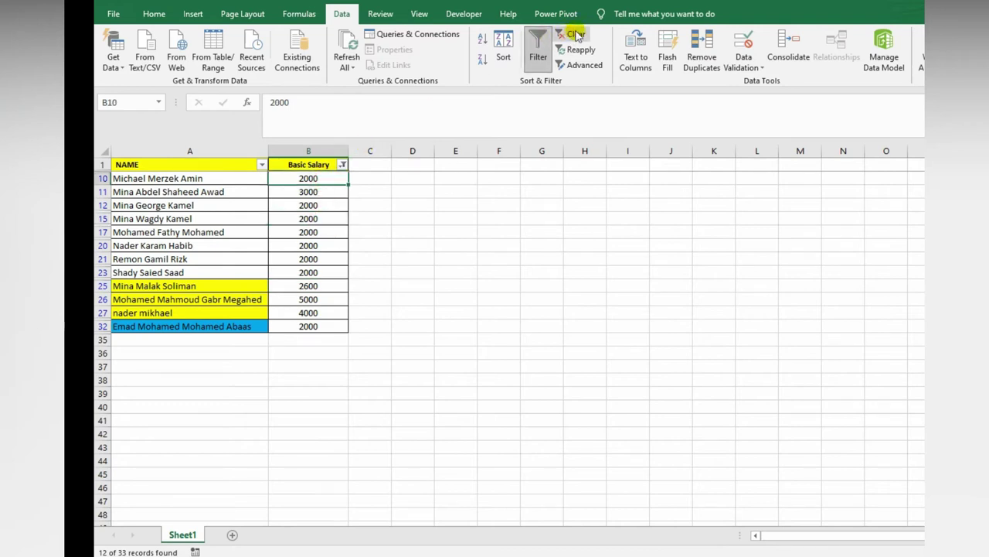
left_click(576, 35)
left_click(302, 205)
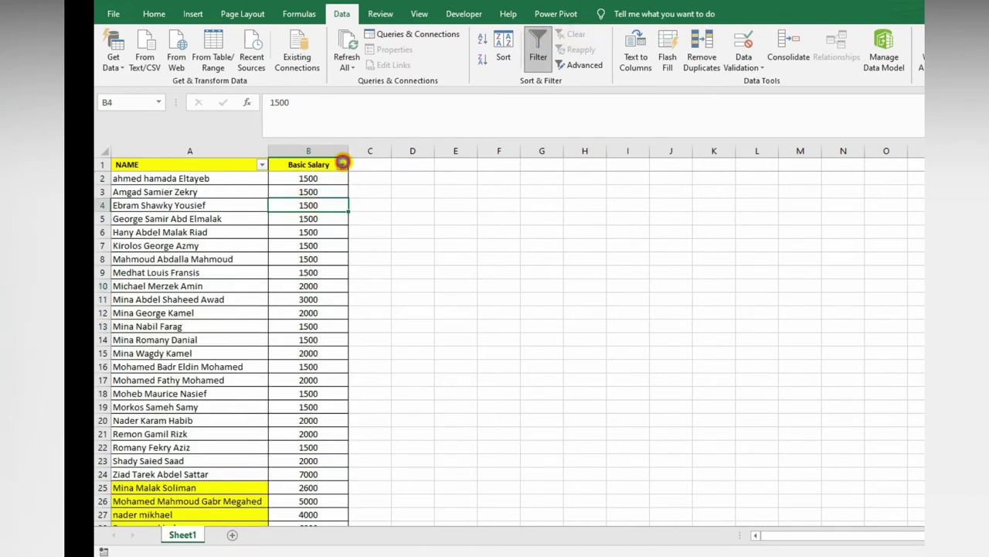
Step: Apply a Top 10 filter on Basic Salary, reduced to the top 5 items
left_click(342, 165)
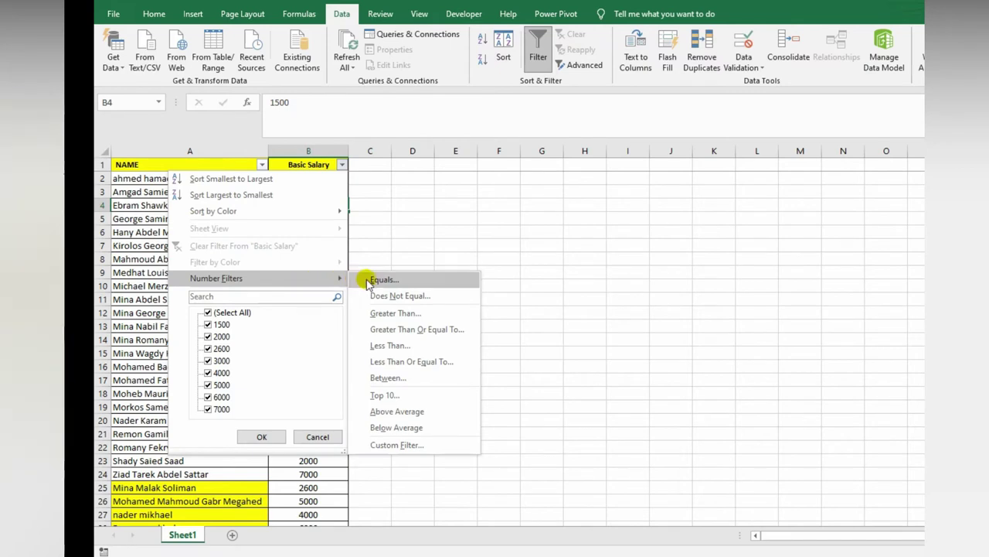
left_click(426, 397)
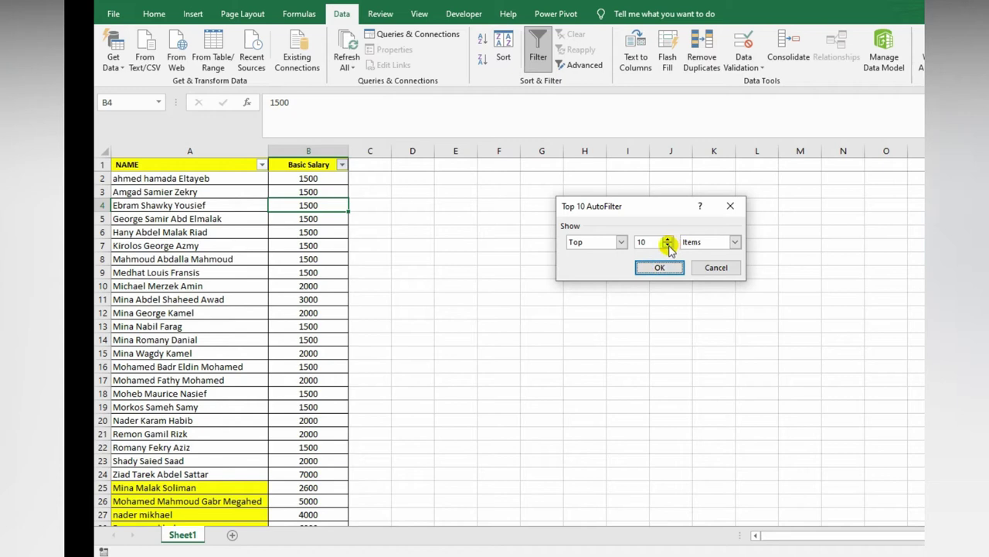
left_click(691, 243)
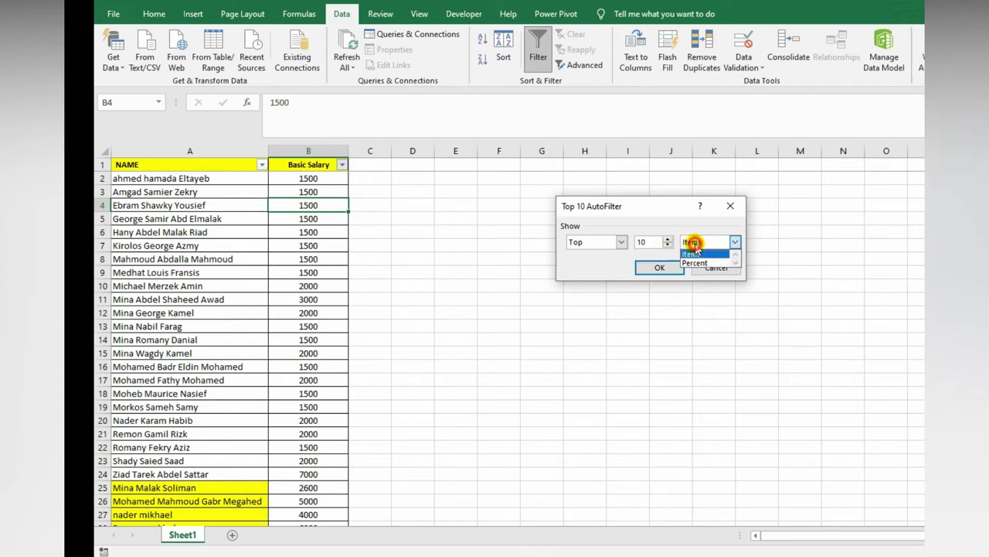
left_click(691, 243)
left_click(667, 245)
left_click(668, 246)
left_click(667, 245)
left_click(667, 246)
left_click(667, 245)
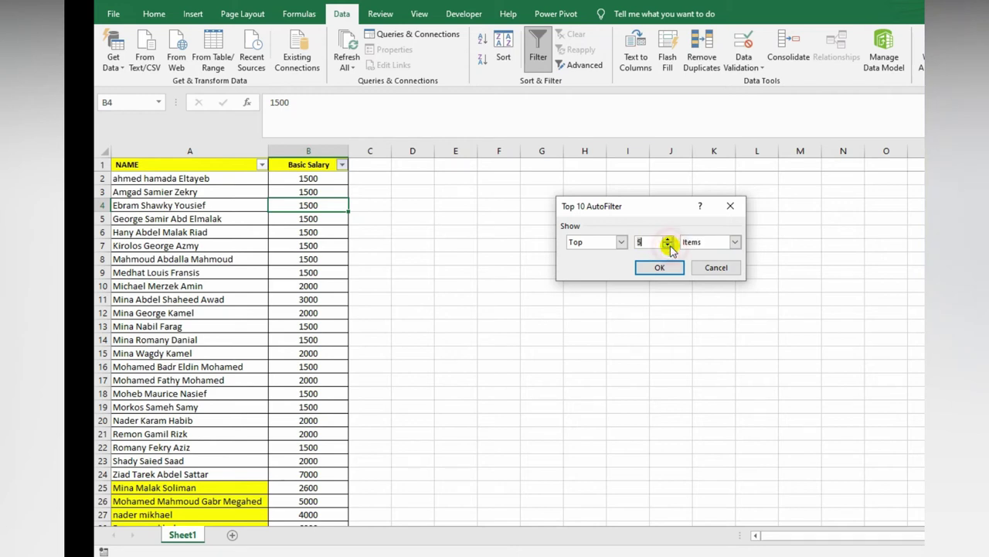
left_click(659, 268)
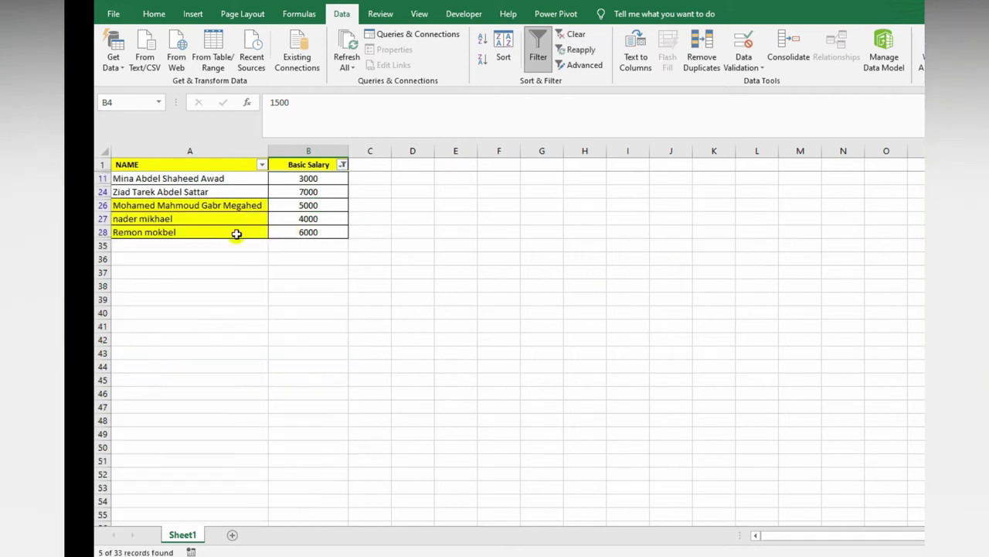
Step: Check the five top salaries, 3000 to 7000, and select them to see their average
left_click(337, 178)
left_click(331, 191)
left_click(335, 205)
left_click(323, 219)
left_click(321, 232)
left_click(329, 191)
left_click(331, 178)
left_click_drag(330, 200, 332, 232)
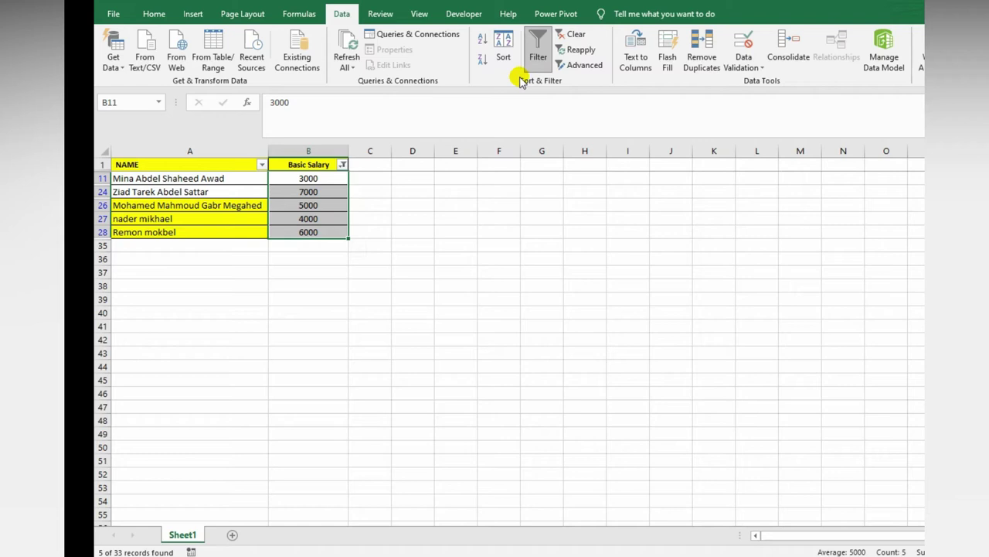
Step: Replace the top-five filter with Above Average, clear it, then select salaries to view totals
left_click(576, 37)
left_click(311, 215)
left_click(342, 165)
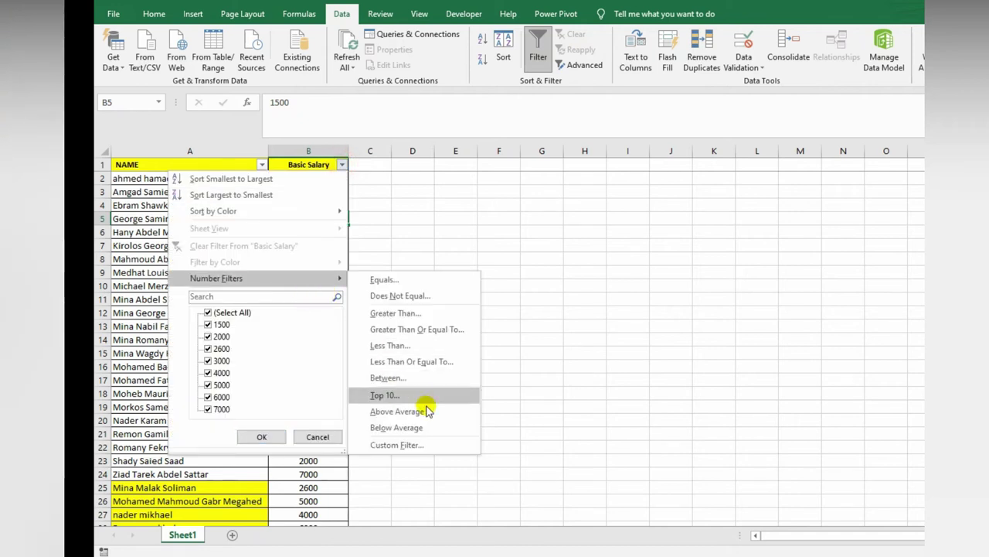
left_click(428, 411)
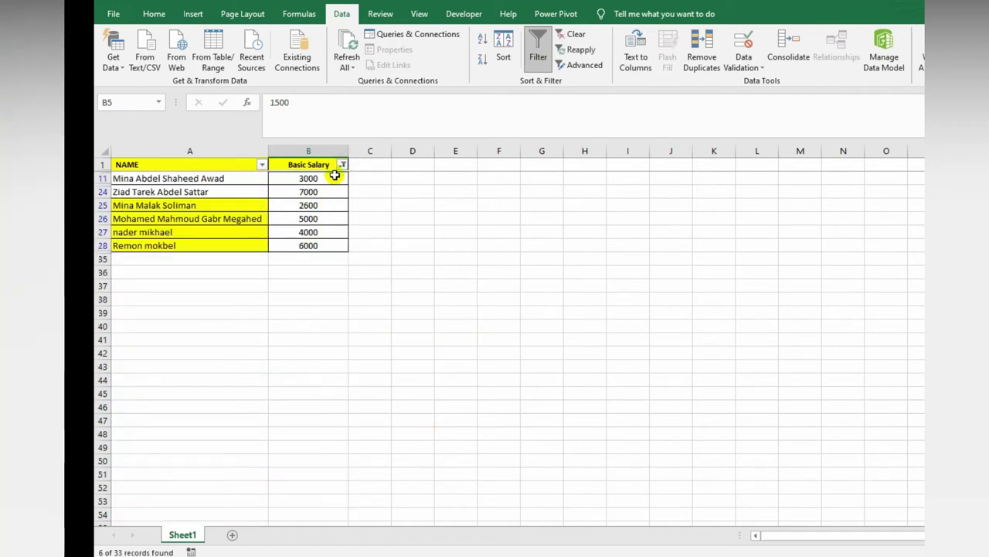
left_click(576, 34)
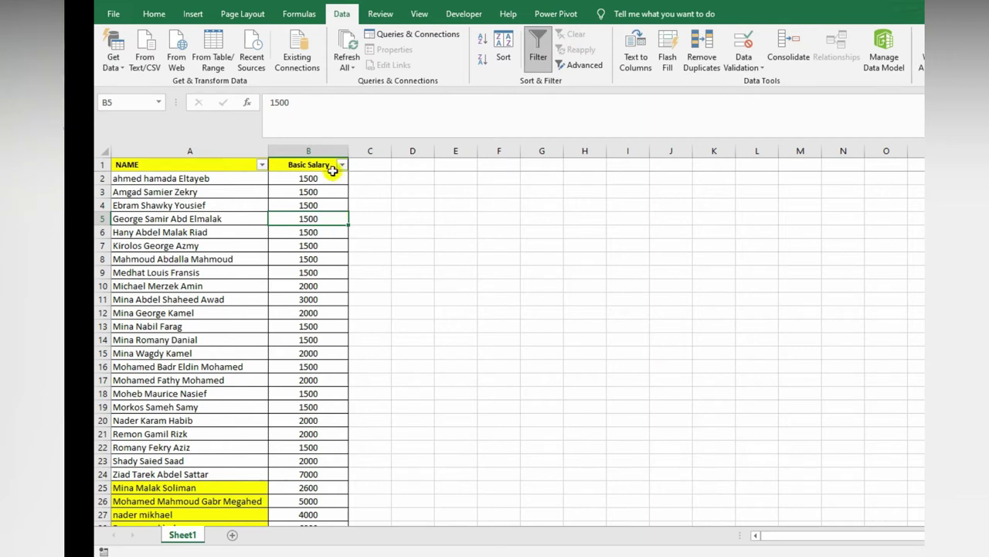
left_click_drag(334, 177, 309, 393)
mouse_move(317, 179)
left_mouse_down()
mouse_move(299, 339)
mouse_move(325, 531)
mouse_move(325, 505)
left_mouse_up()
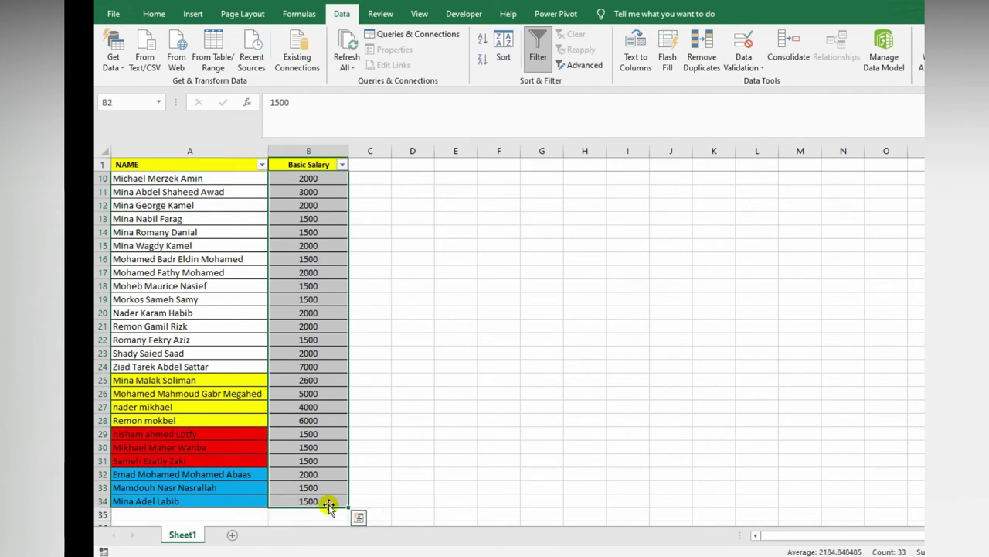
Step: Start a formula in B36 that sums the salaries B2:B34
scroll(332, 487, "down", 1)
scroll(328, 433, "down", 2)
left_click(319, 394)
left_click(315, 410)
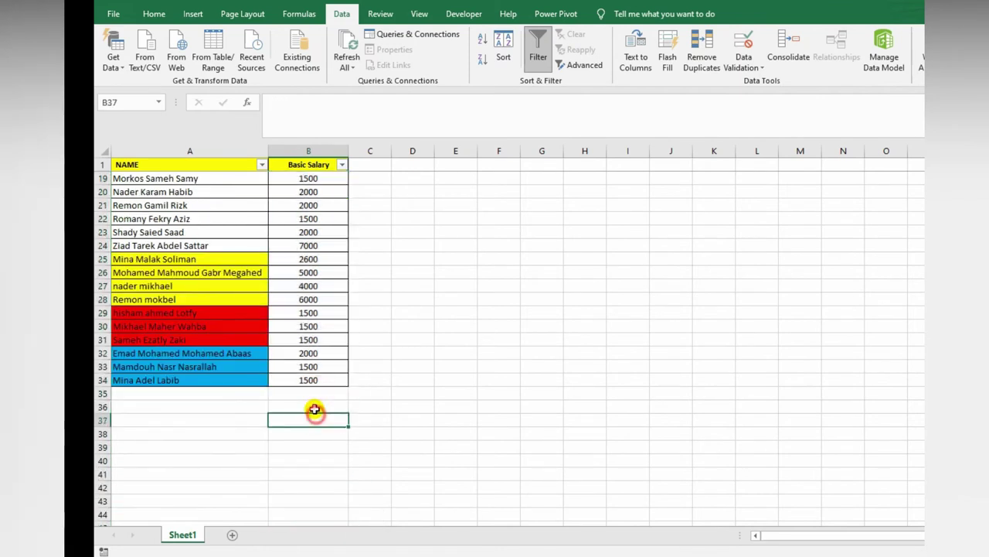
type("=")
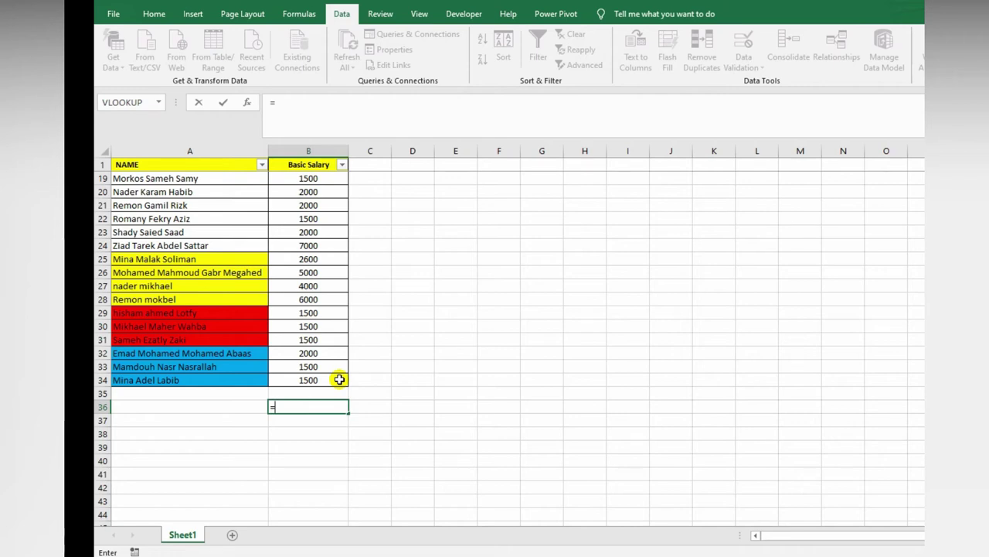
type("SUM(")
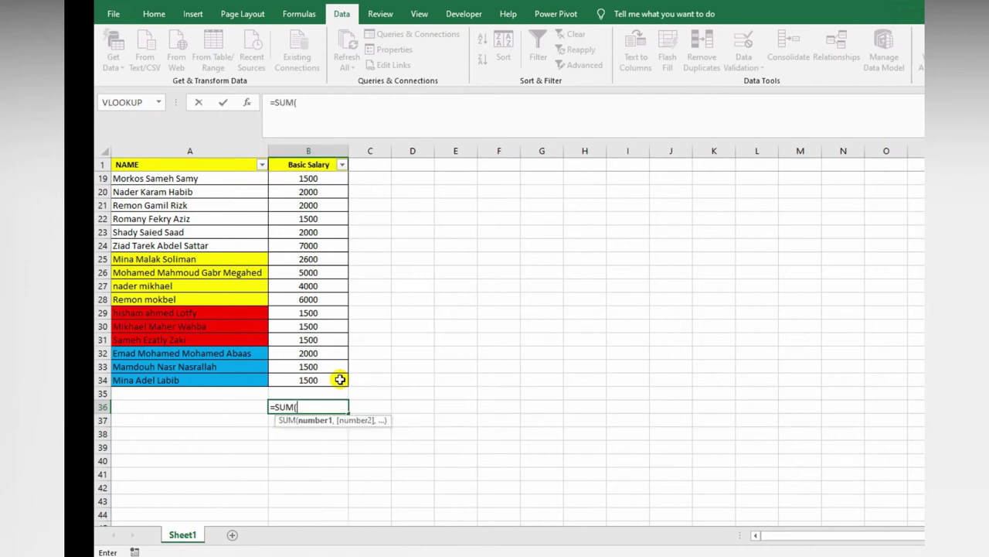
mouse_move(341, 379)
left_mouse_down()
mouse_move(351, 159)
mouse_move(338, 178)
left_mouse_up()
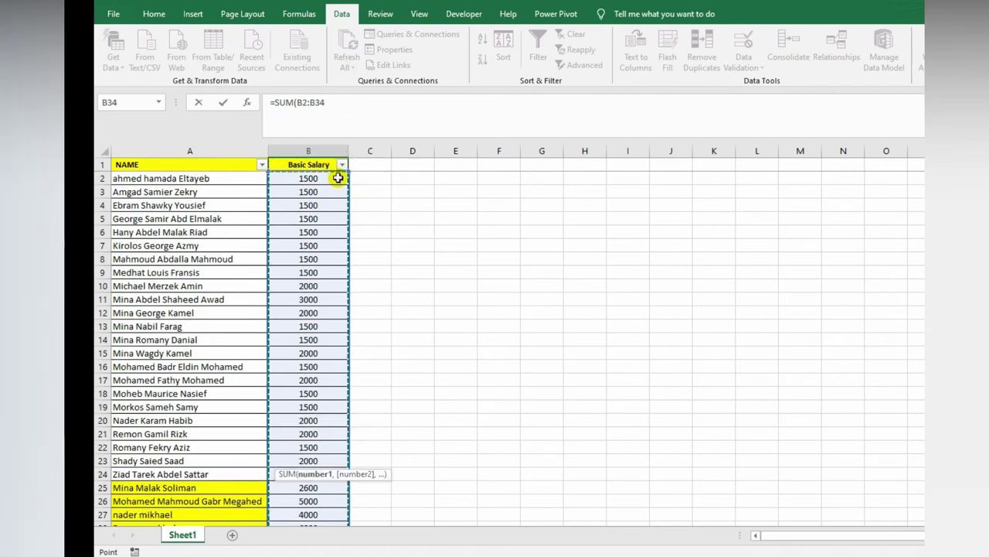
type(")")
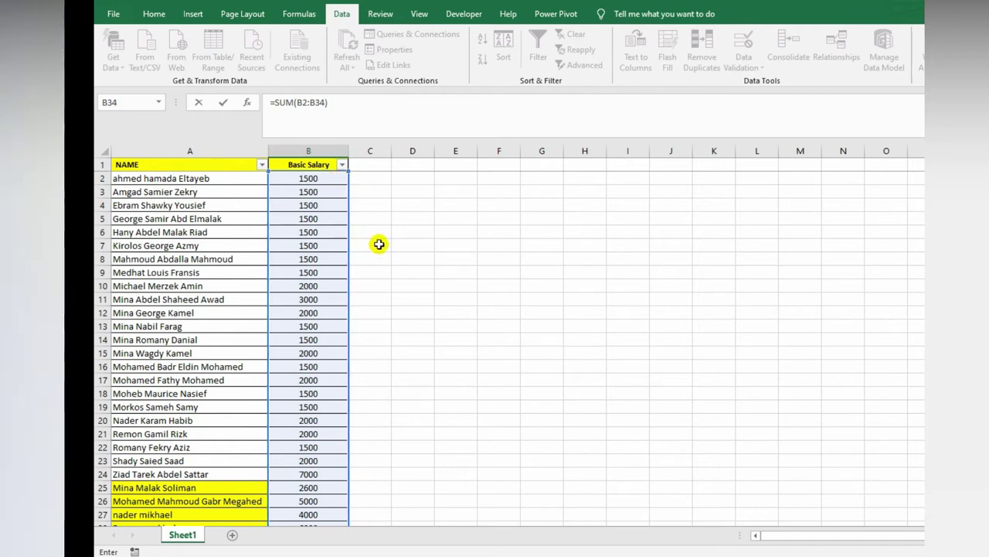
Step: Wrap the sum in parentheses and divide it by 33, giving =(SUM(B2:B34))/33
scroll(379, 243, "down", 7)
scroll(355, 327, "down", 2)
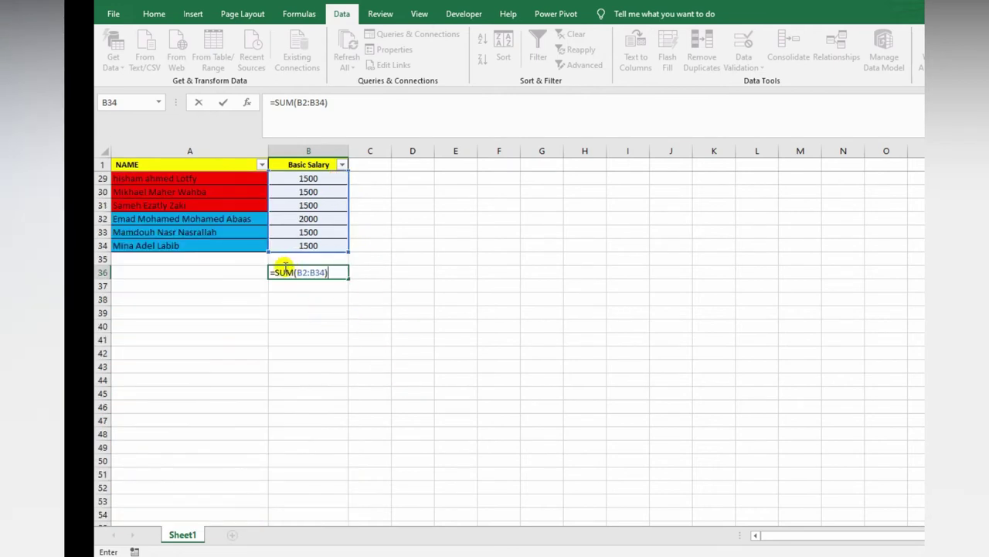
left_click(277, 273)
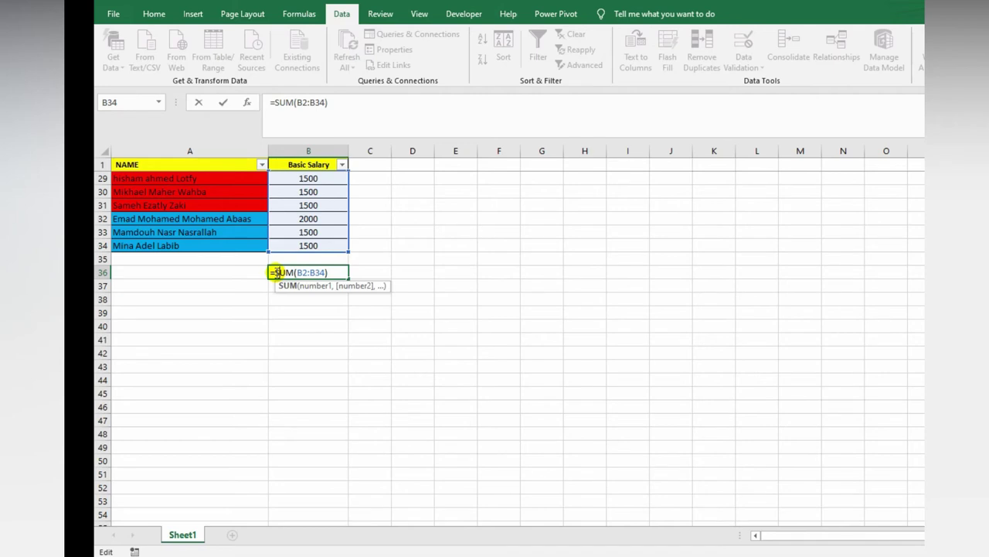
type("(")
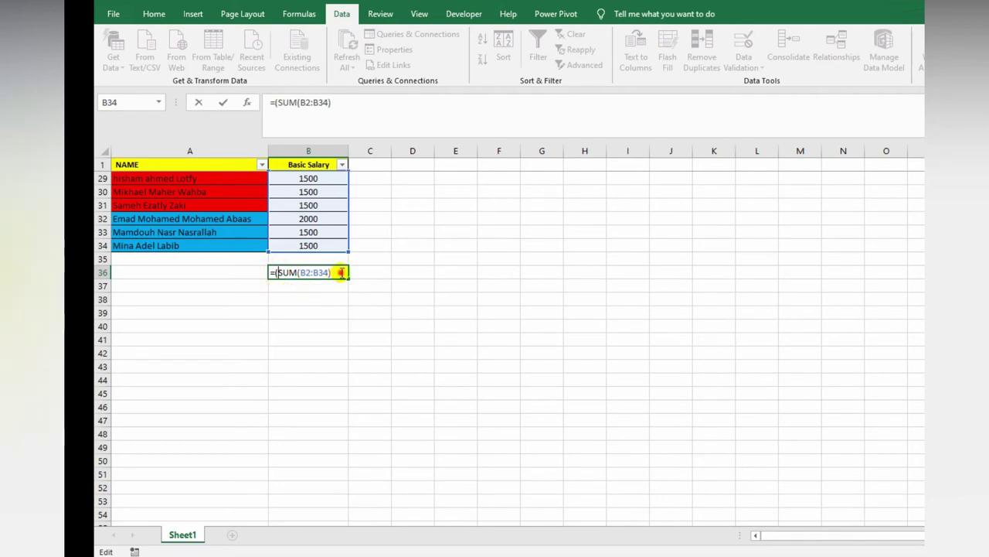
type(")/")
left_click(341, 272)
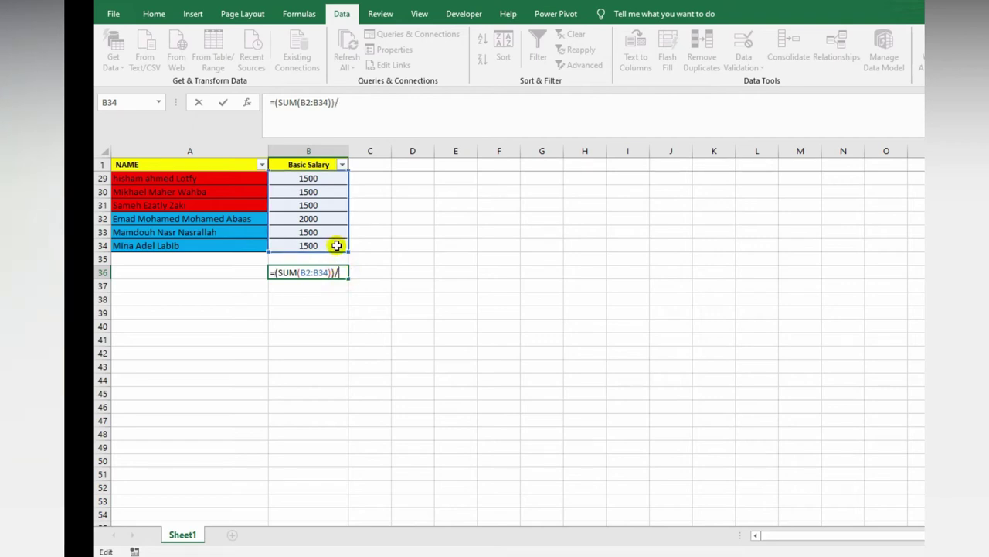
mouse_move(337, 245)
left_mouse_down()
mouse_move(309, 199)
mouse_move(311, 184)
mouse_move(309, 489)
mouse_move(353, 445)
left_mouse_up()
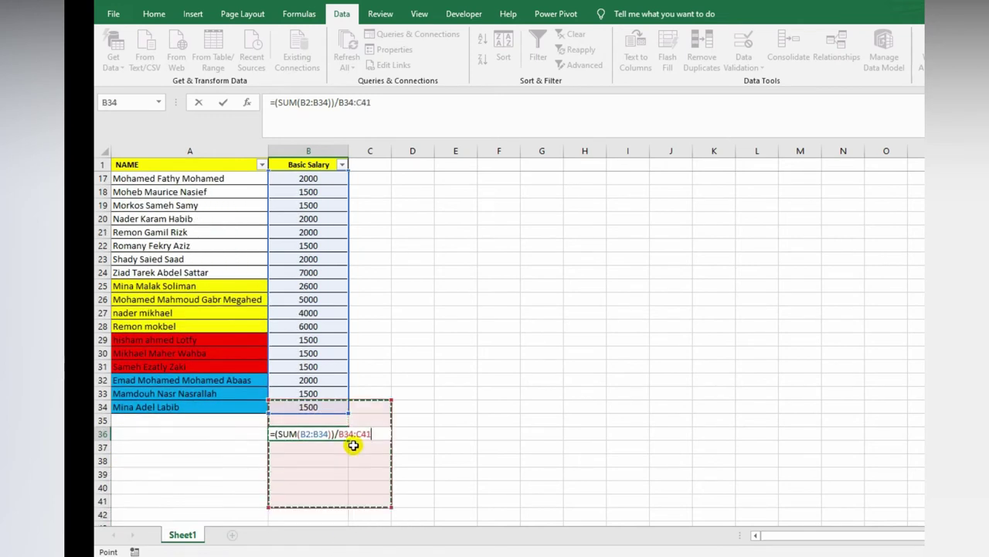
left_click_drag(338, 433, 371, 434)
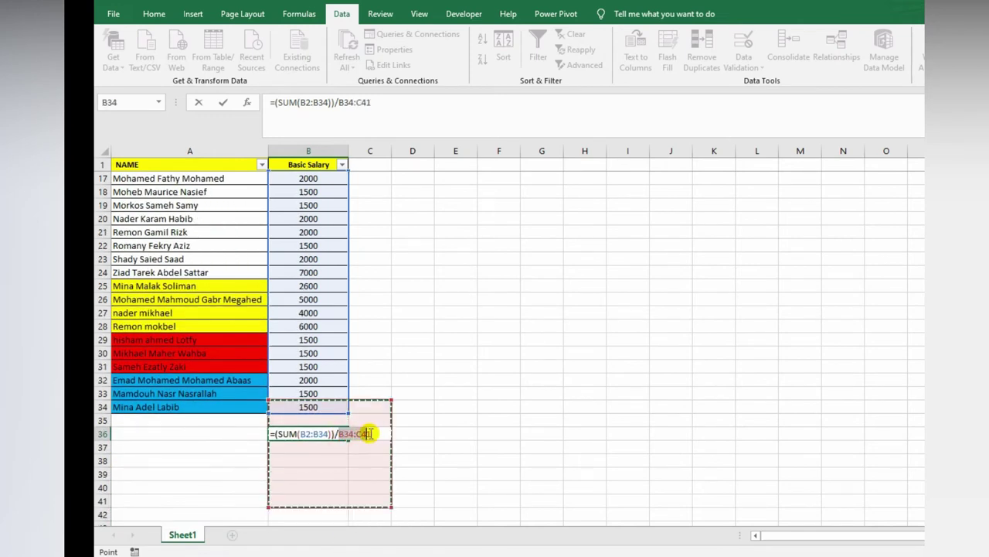
type("33")
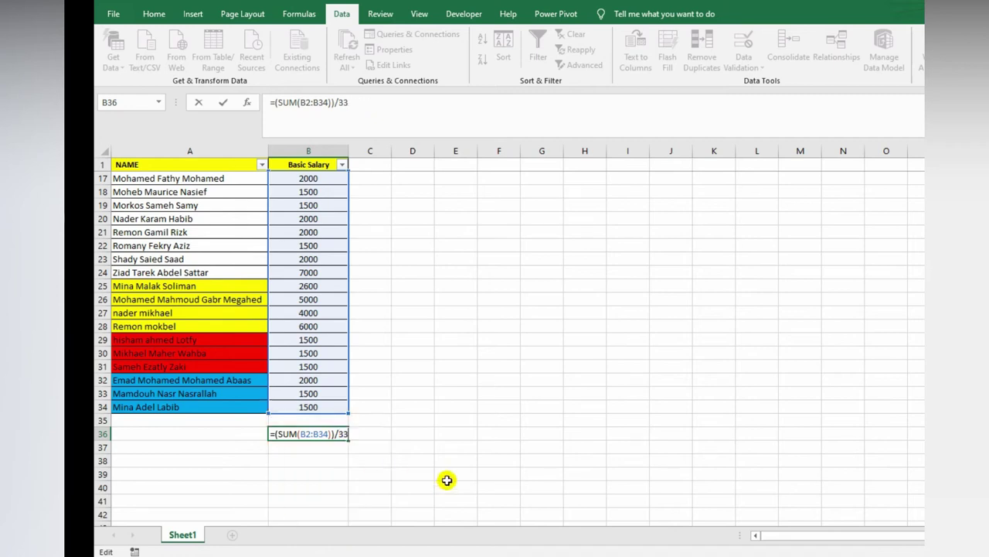
key("Return")
left_click(329, 434)
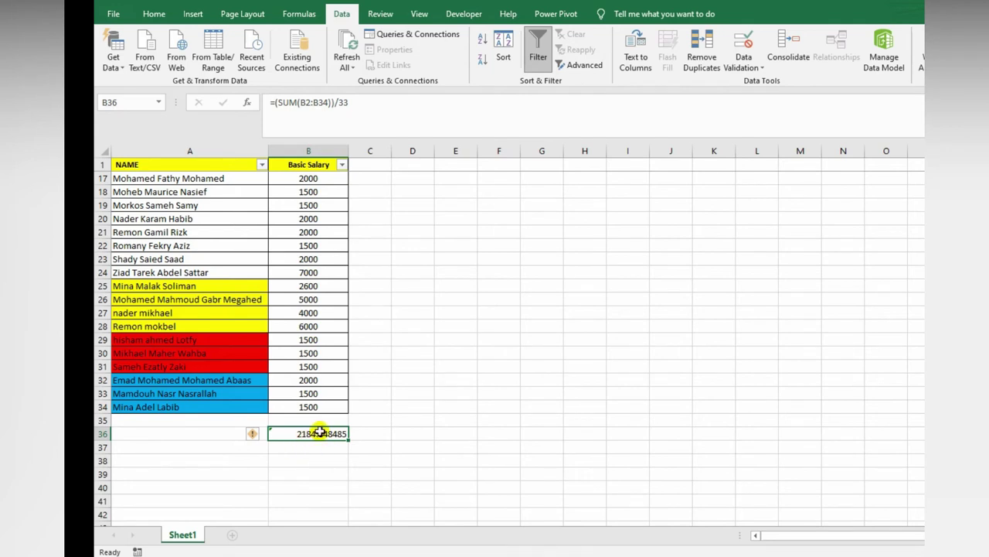
Step: Replace B36 with =AVERAGE(B2:B34), check the result, then delete it
double_click(320, 432)
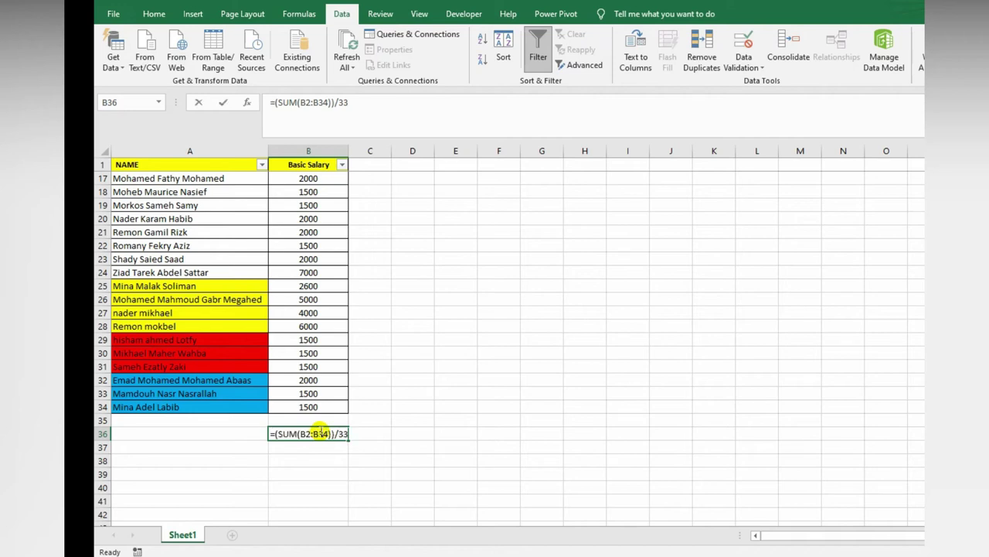
type("=AVE")
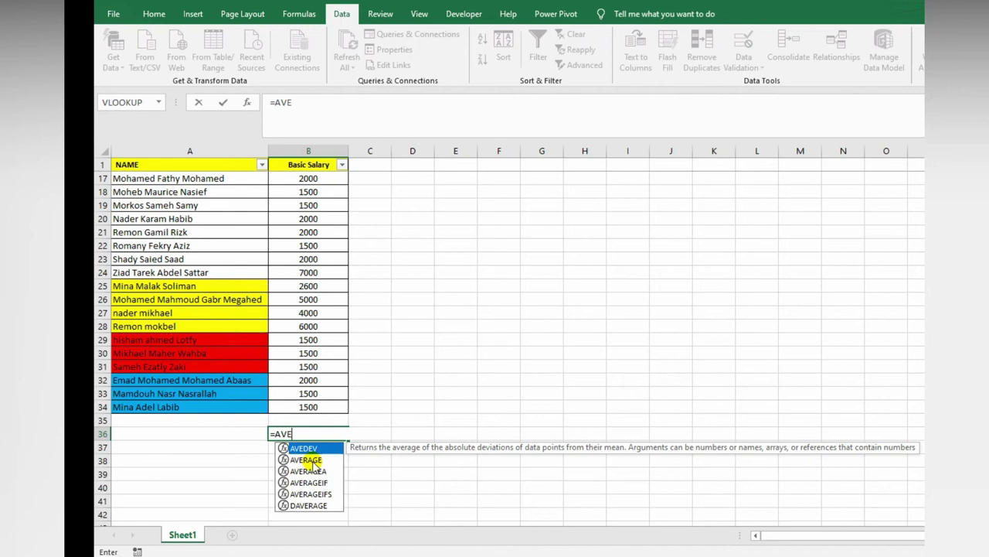
double_click(313, 460)
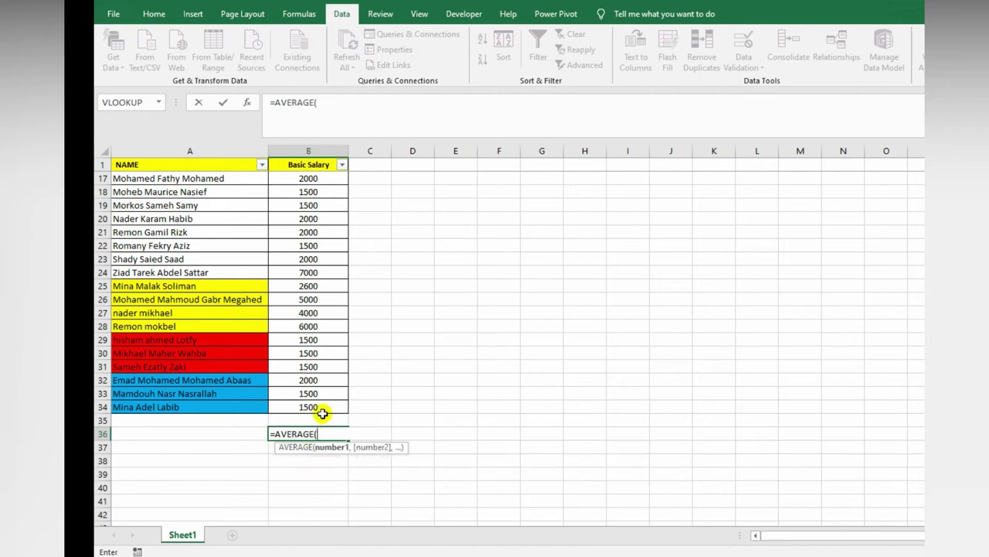
mouse_move(329, 405)
left_mouse_down()
mouse_move(316, 167)
mouse_move(317, 180)
left_mouse_up()
key("Return")
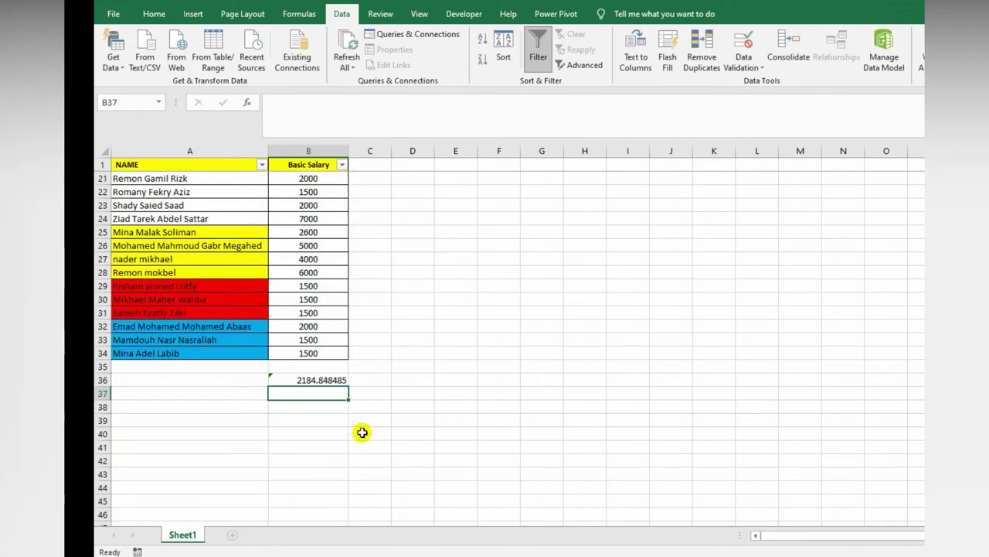
left_click(317, 378)
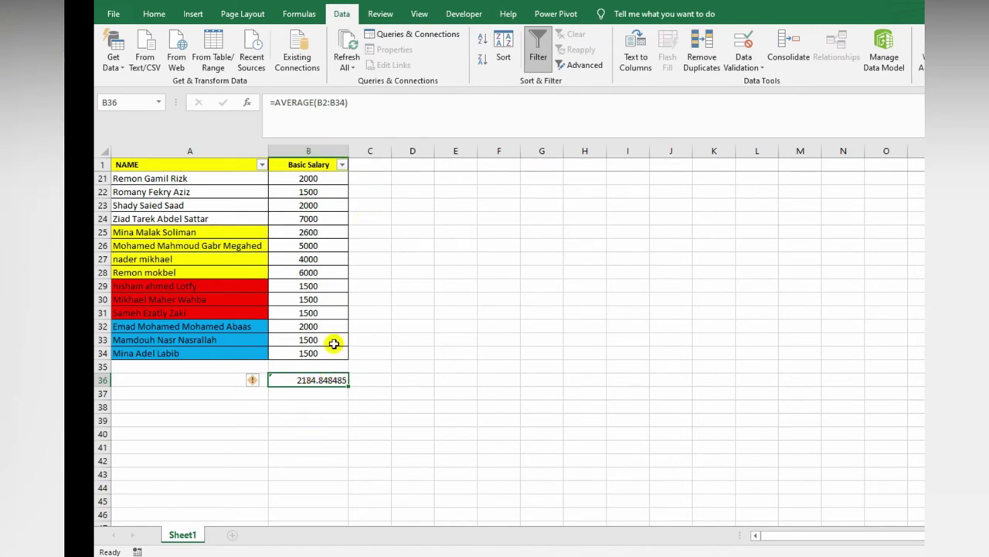
key("Delete")
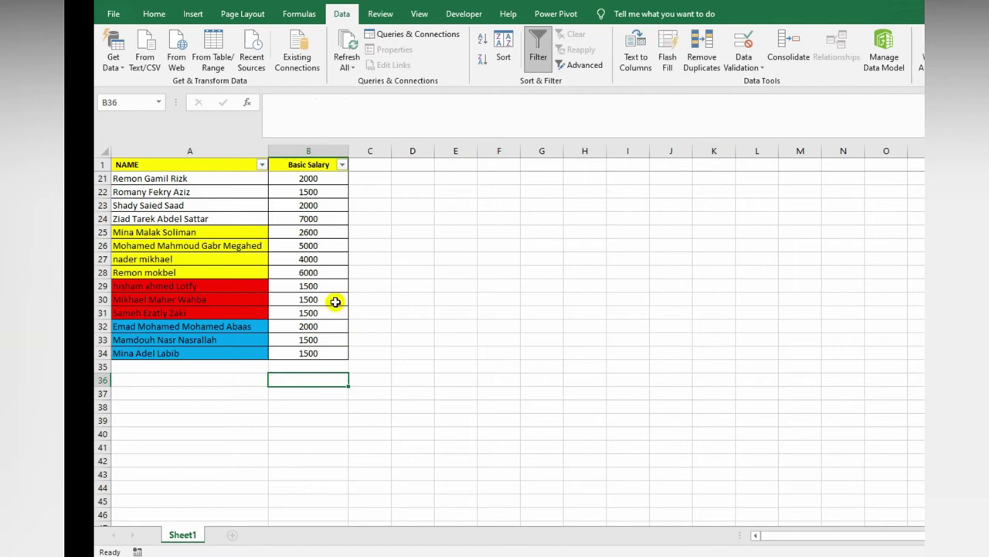
Step: Filter Basic Salary to above-average values and check the remaining salaries
left_click(325, 219)
left_click(340, 166)
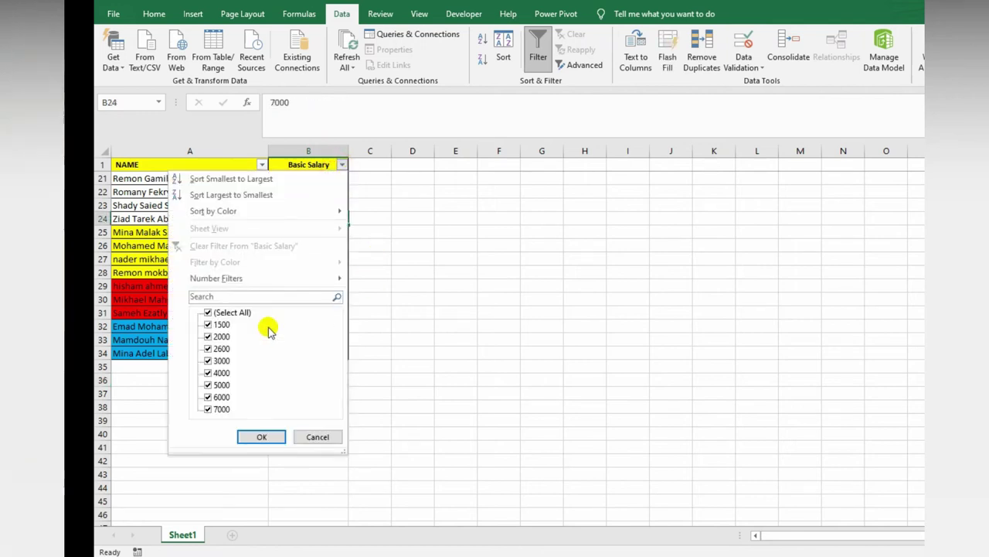
mouse_move(279, 278)
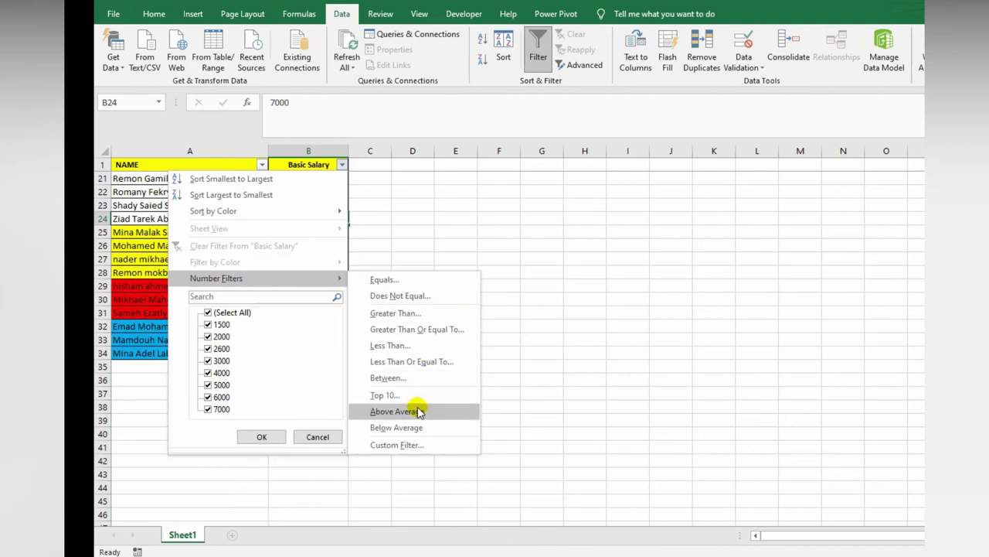
left_click(418, 411)
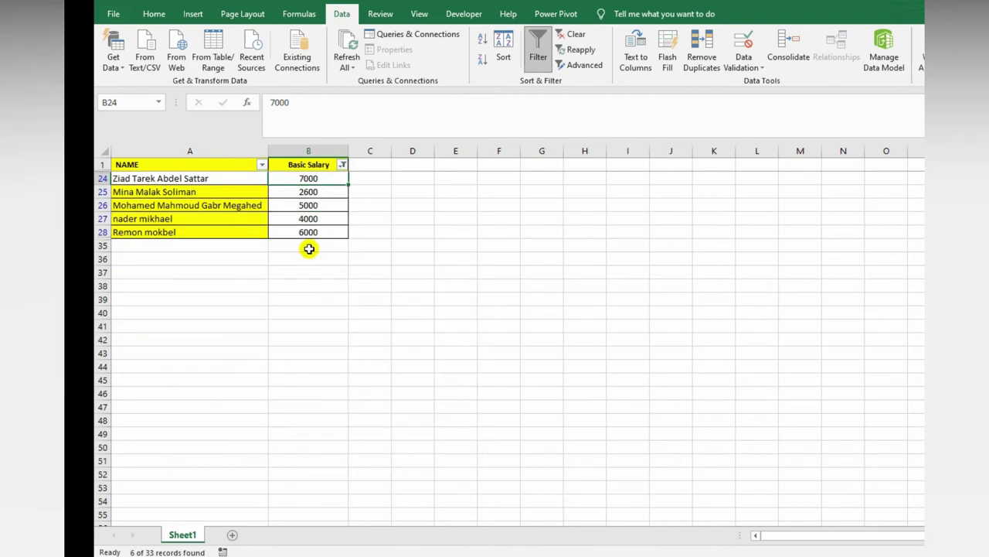
scroll(310, 248, "up", 1)
left_click(318, 178)
left_click_drag(317, 220, 315, 258)
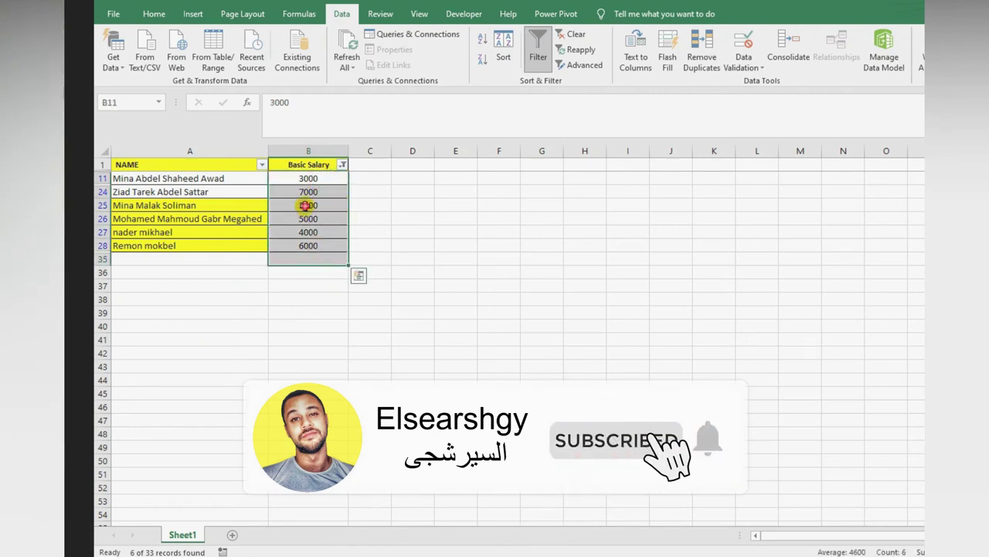
left_click(308, 219)
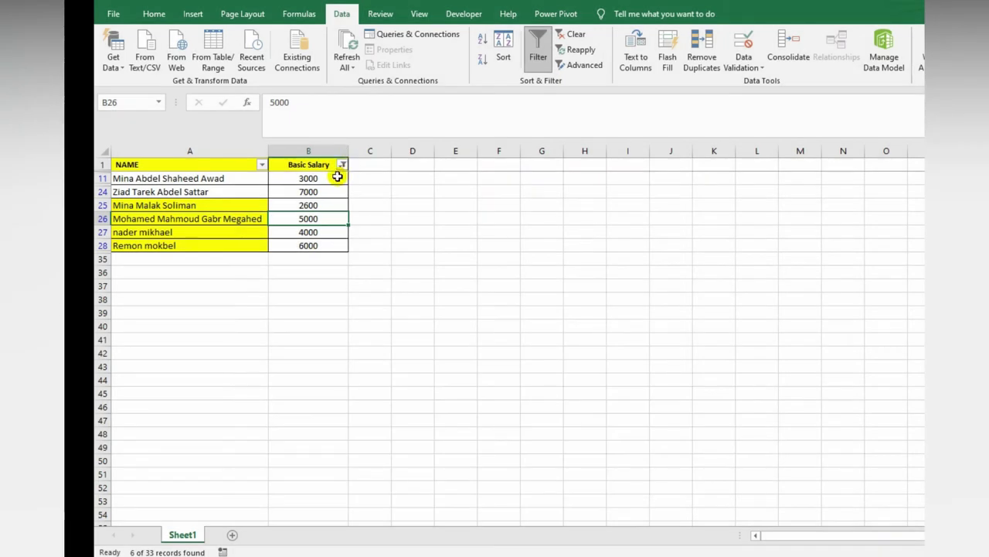
Step: Clear that filter and show below-average salaries instead, reviewing the 27 remaining rows
left_click(573, 34)
left_click(338, 167)
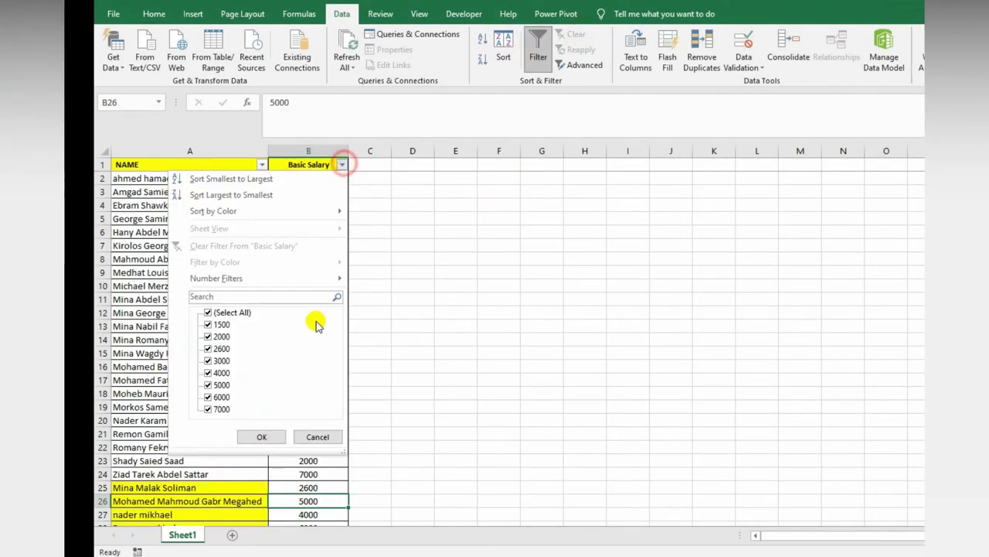
mouse_move(287, 276)
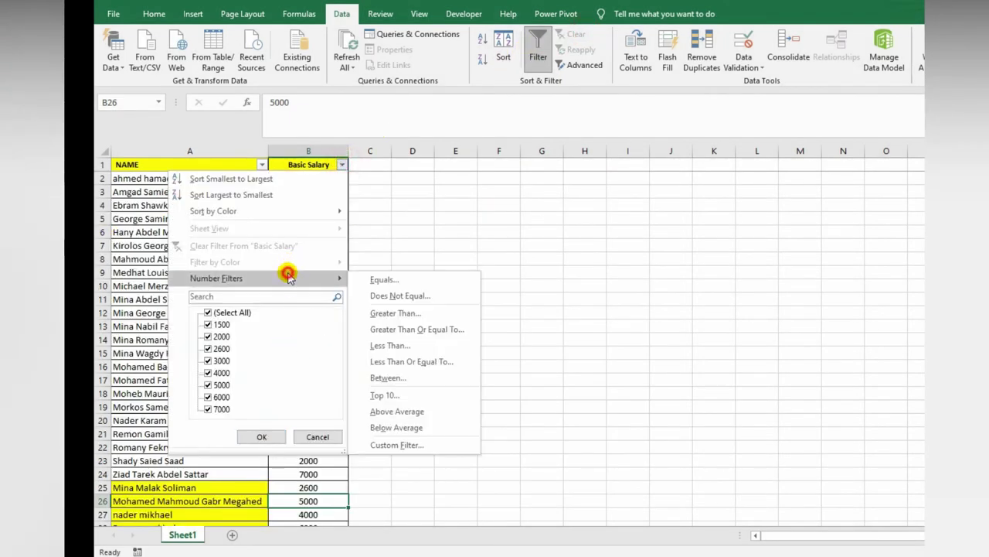
left_click(408, 429)
left_click_drag(335, 178, 341, 416)
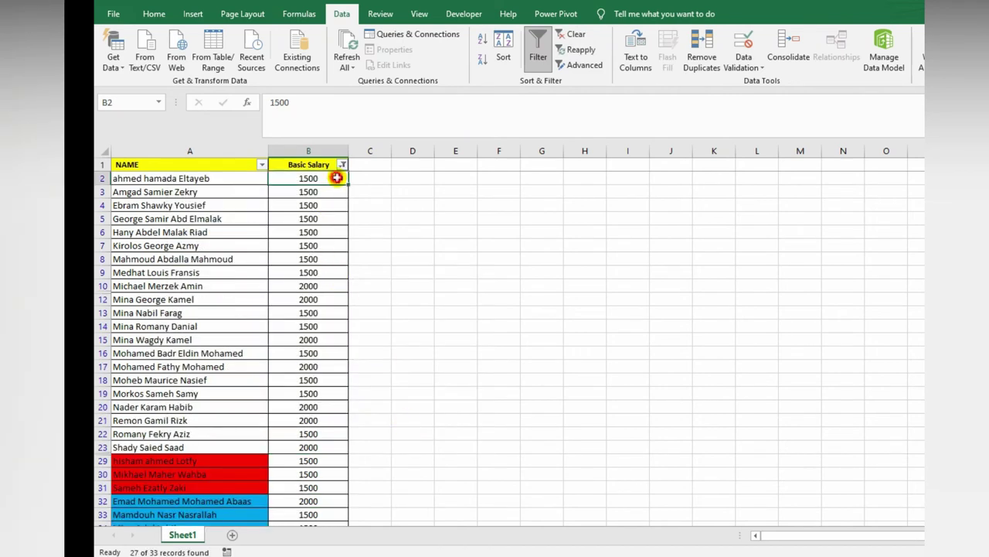
scroll(341, 416, "down", 2)
left_click(320, 326)
left_click(317, 353)
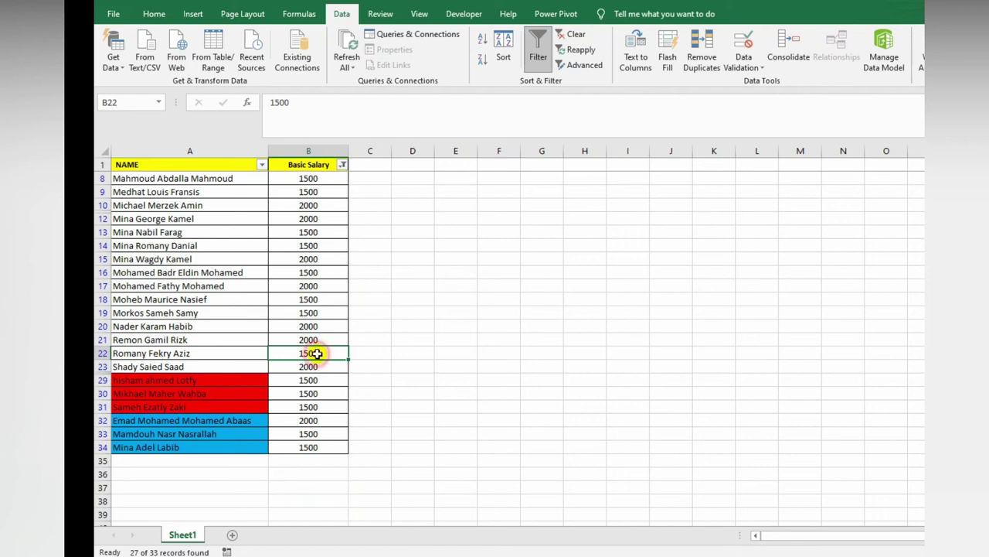
left_click(315, 273)
scroll(316, 275, "up", 2)
left_click(312, 177)
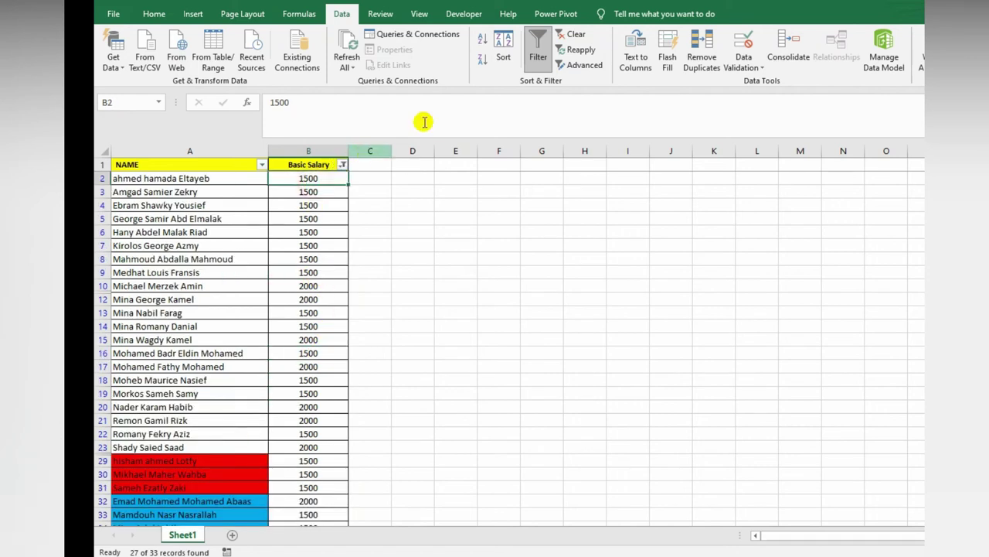
Step: Replace the below-average filter with a custom Basic Salary filter equal to 1500
left_click(572, 34)
left_click(341, 163)
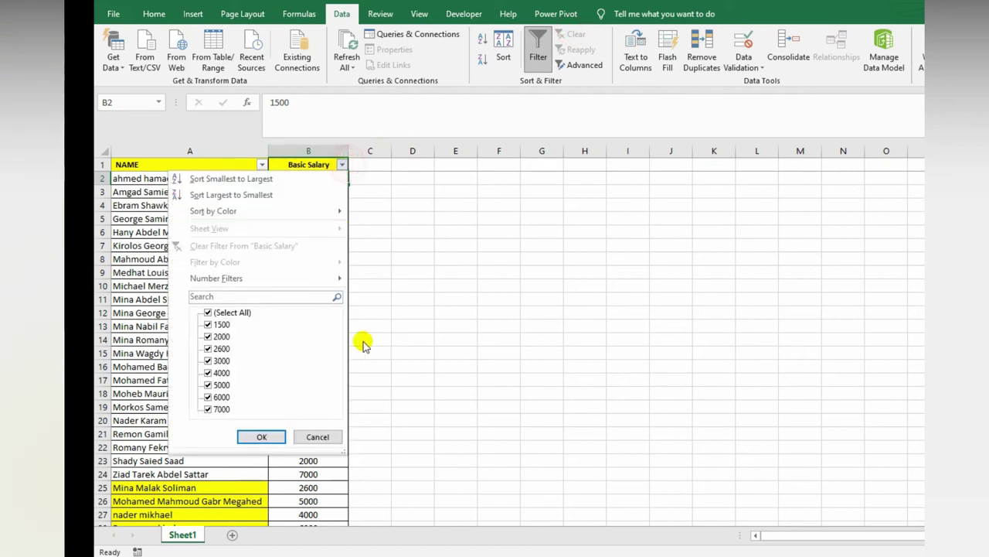
left_click(286, 275)
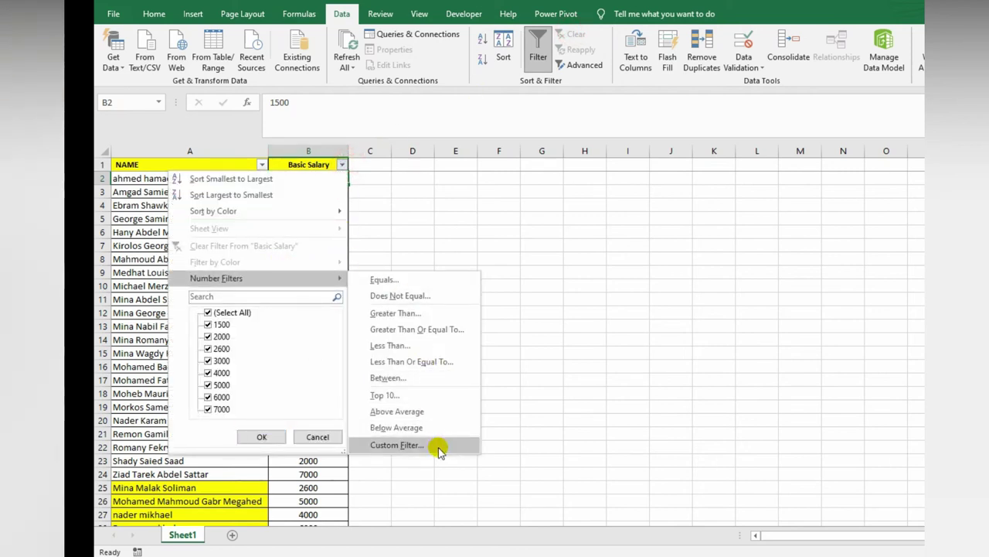
left_click(435, 444)
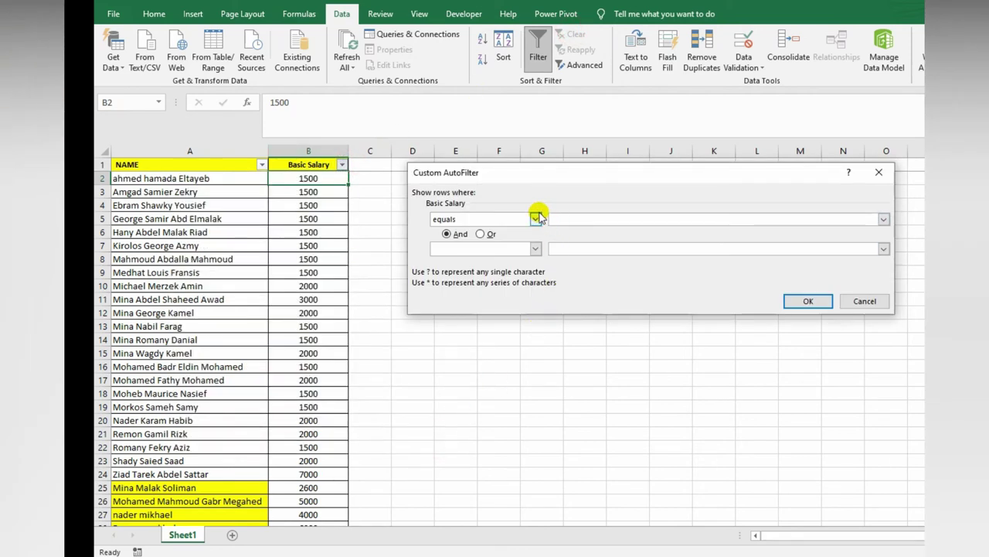
left_click(534, 220)
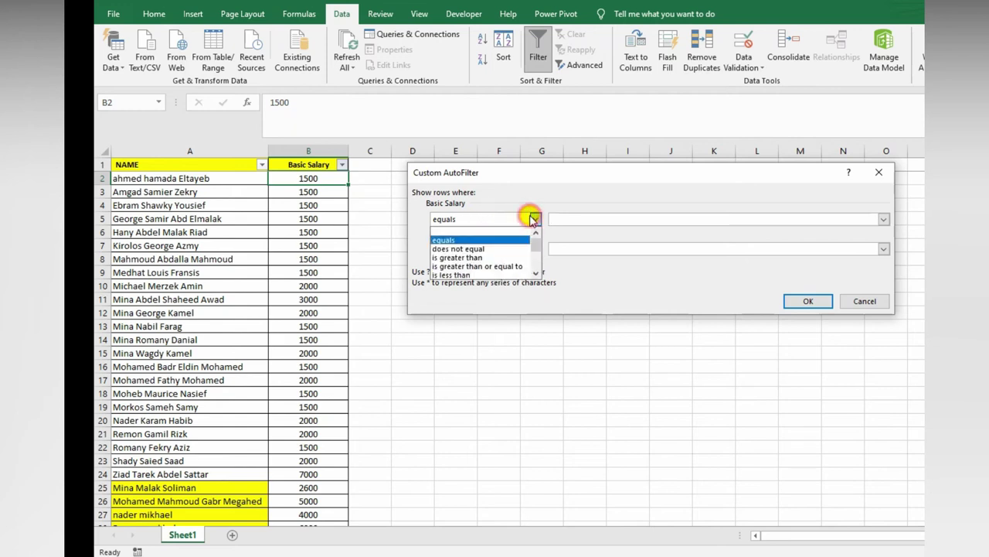
left_click(535, 220)
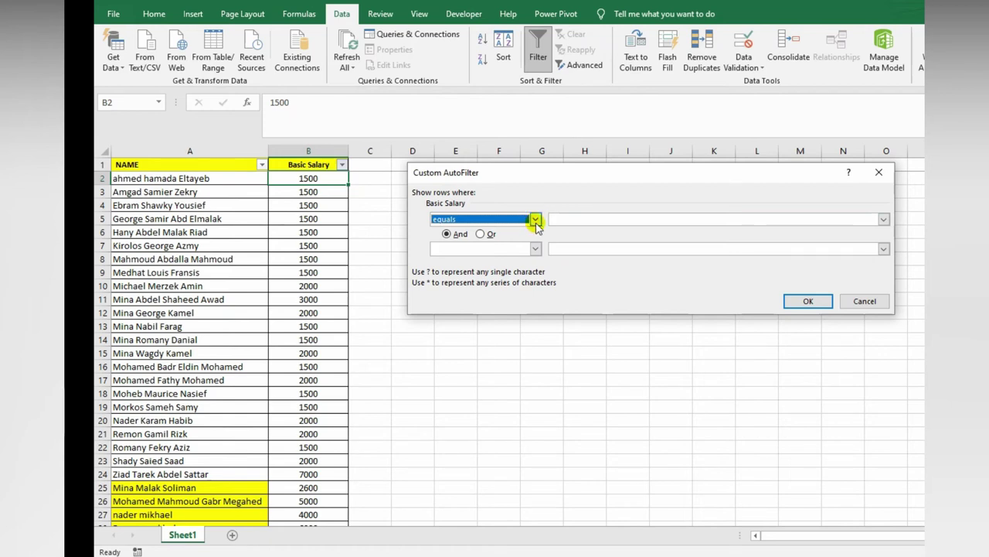
left_click(595, 219)
type("1500")
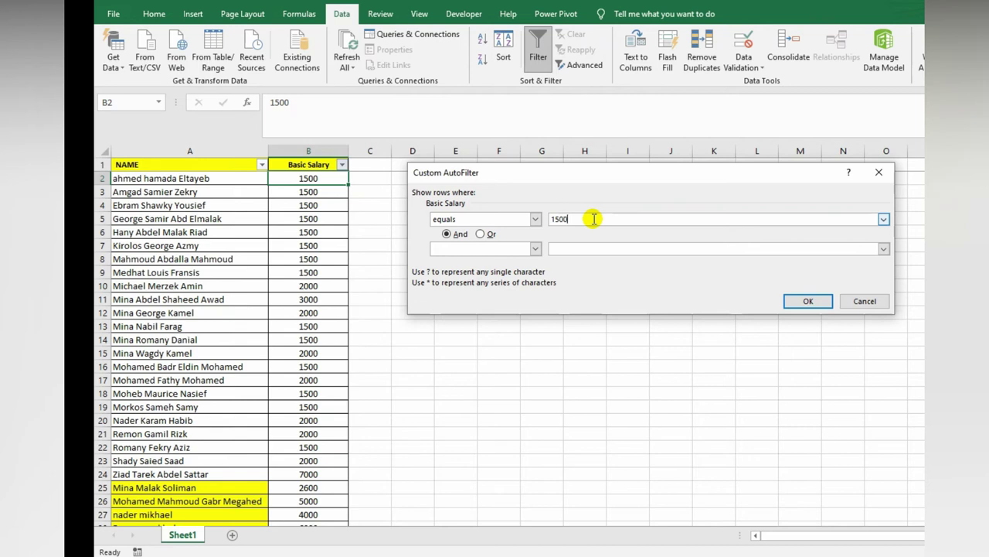
left_click(806, 302)
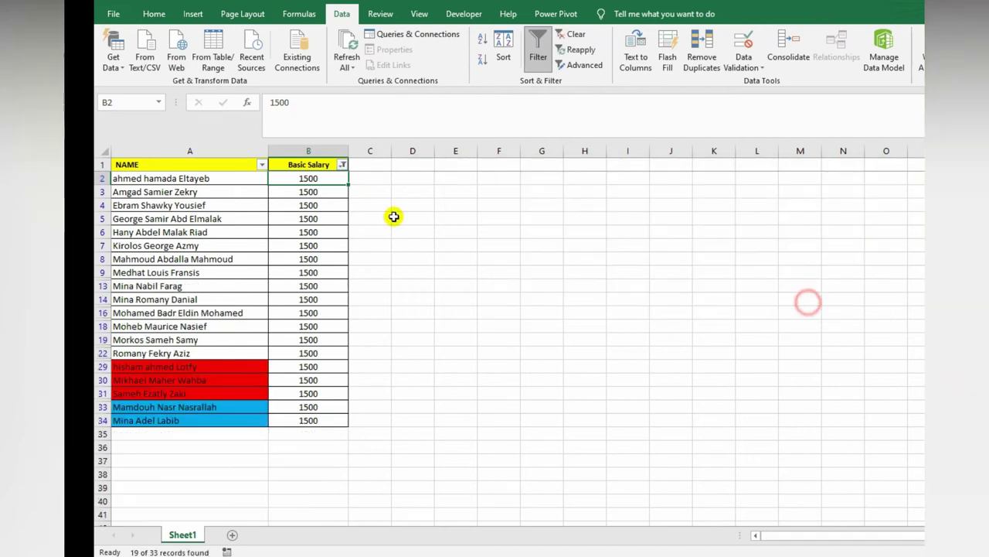
Step: Review the 19 rows with 1500 salaries, then clear the filter
left_click_drag(329, 178, 333, 420)
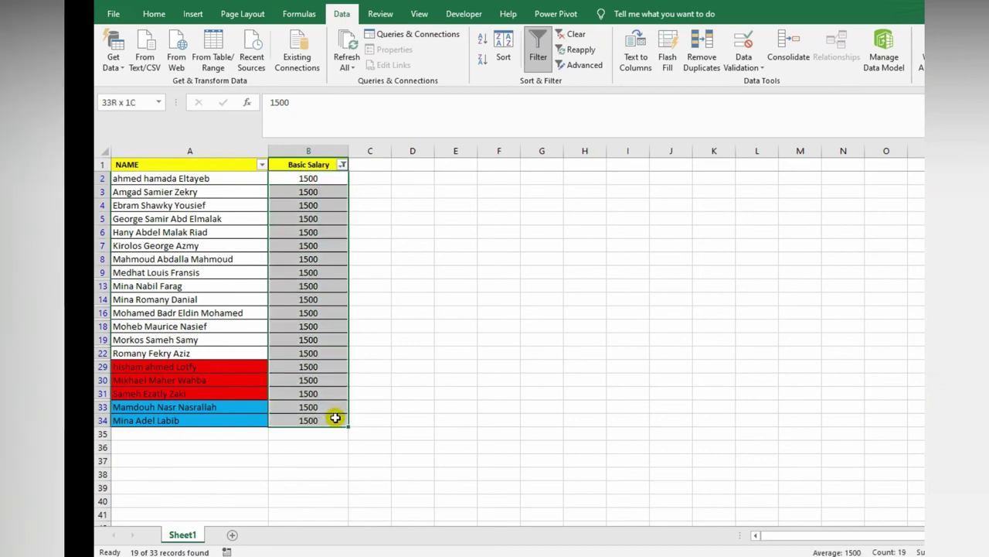
left_click(369, 245)
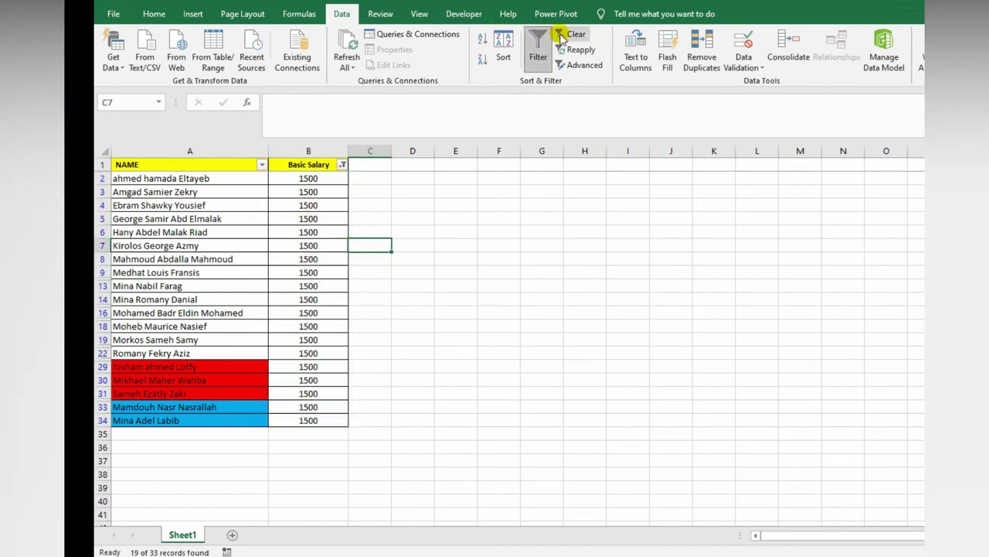
left_click(572, 35)
Step: Filter Basic Salary to values not equal to 1500, review them, then clear it
left_click(341, 166)
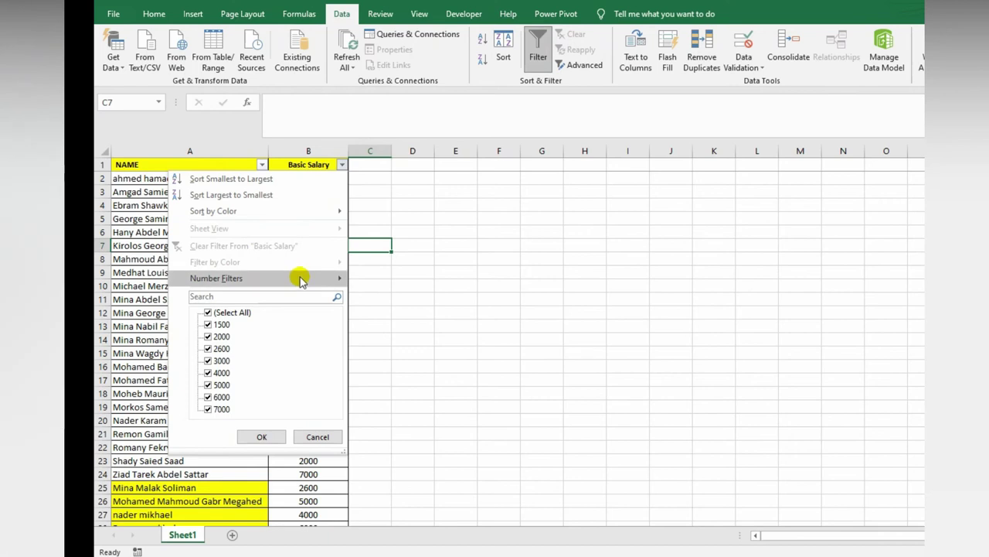
mouse_move(332, 277)
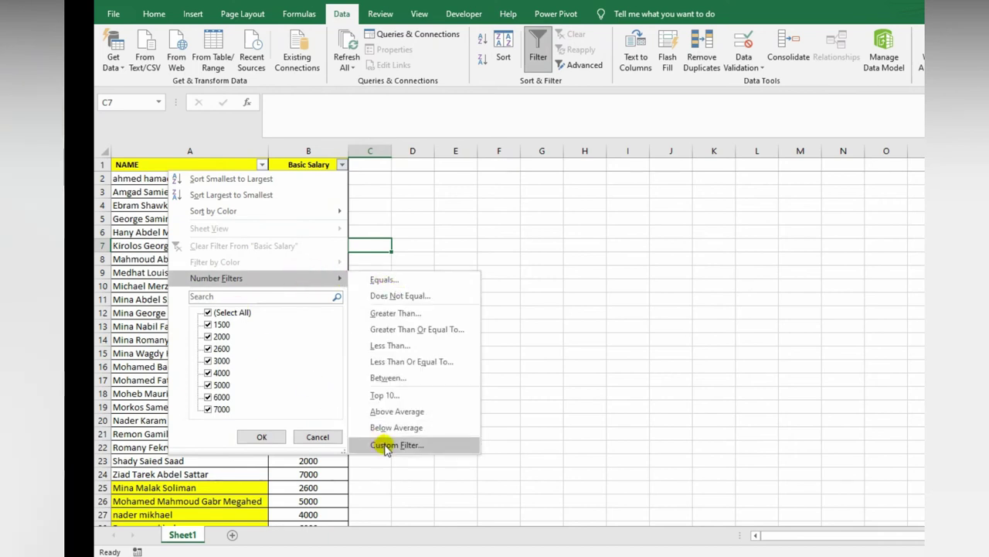
left_click(386, 445)
left_click(533, 218)
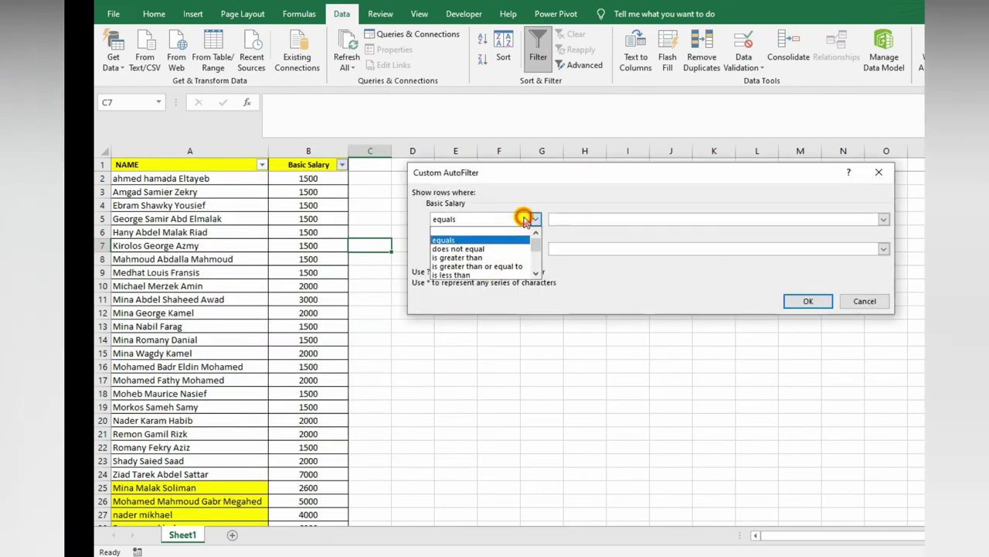
left_click(497, 250)
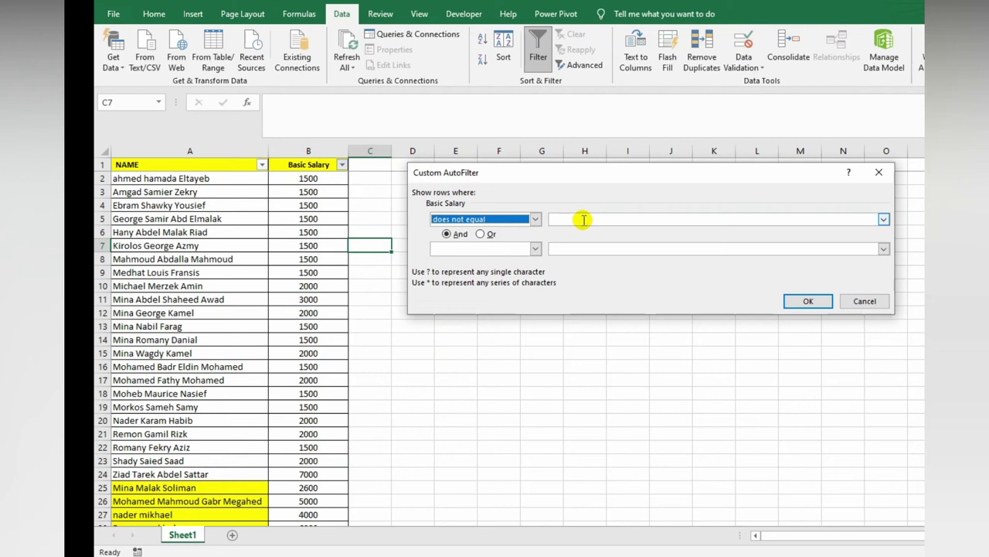
left_click(584, 219)
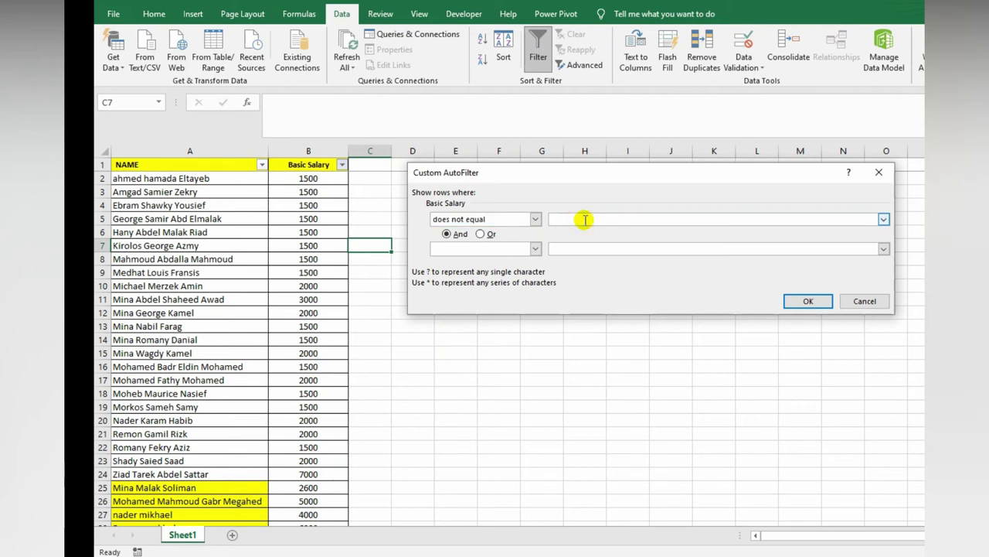
type("1500")
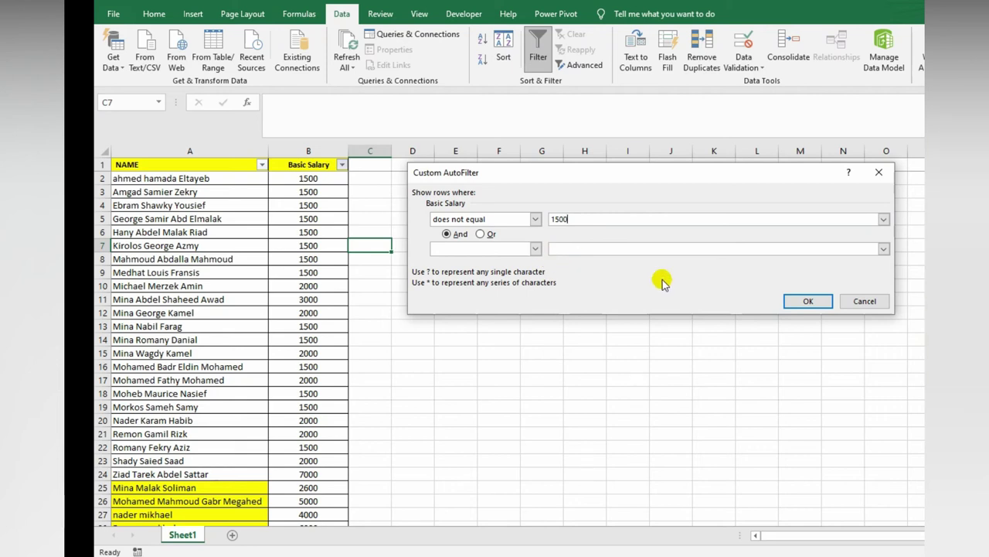
left_click(808, 300)
left_click_drag(323, 178, 329, 354)
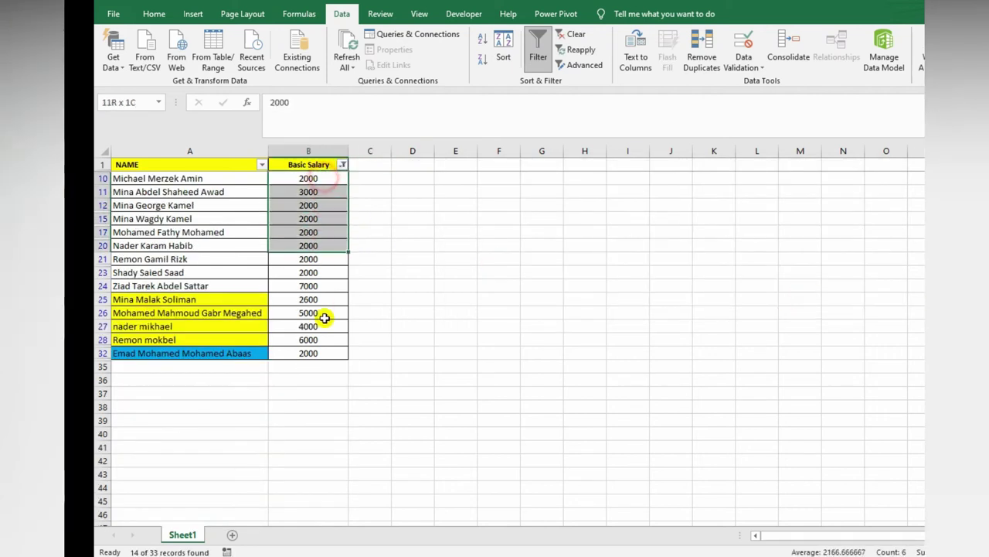
left_click(334, 182)
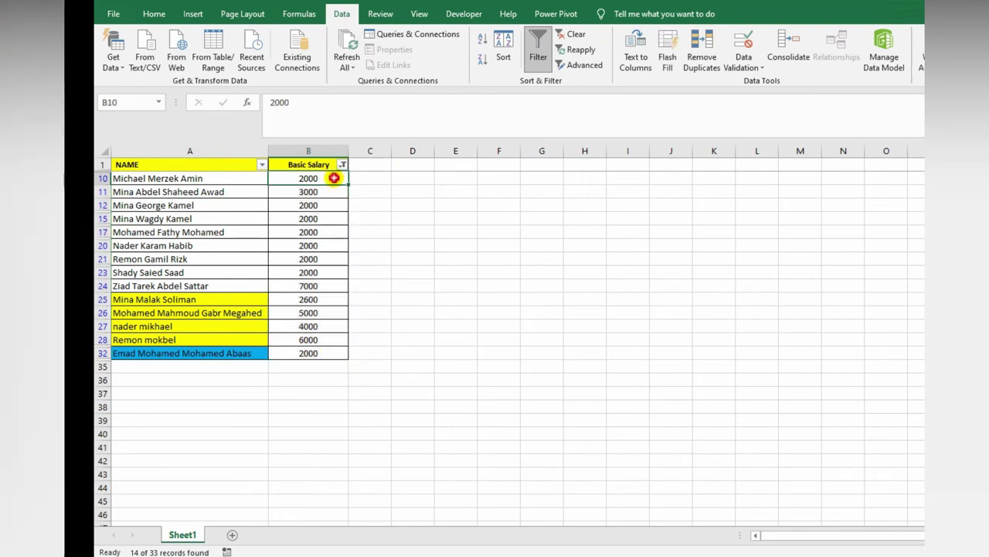
left_click(576, 34)
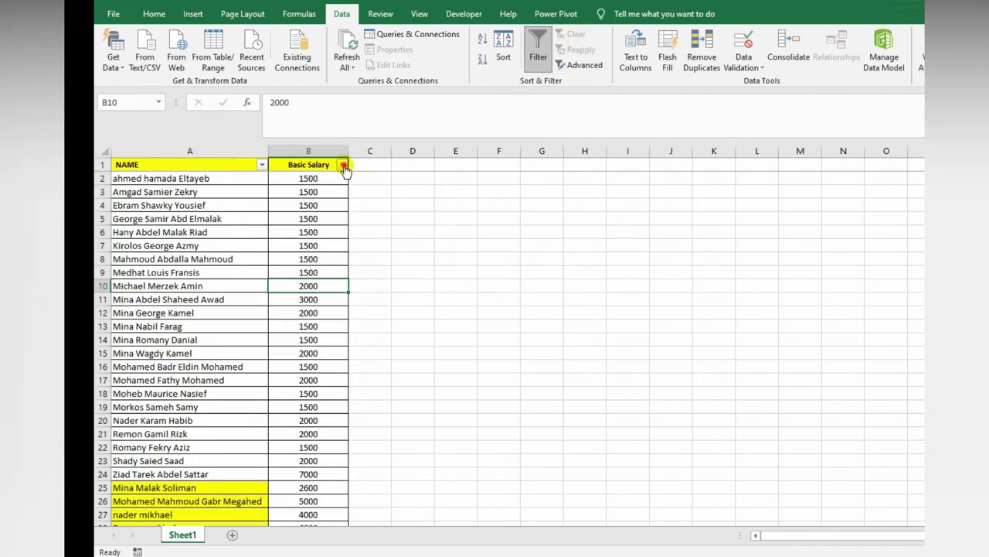
Step: Reopen the Basic Salary custom filter and cancel without adding a condition
left_click(343, 166)
mouse_move(331, 278)
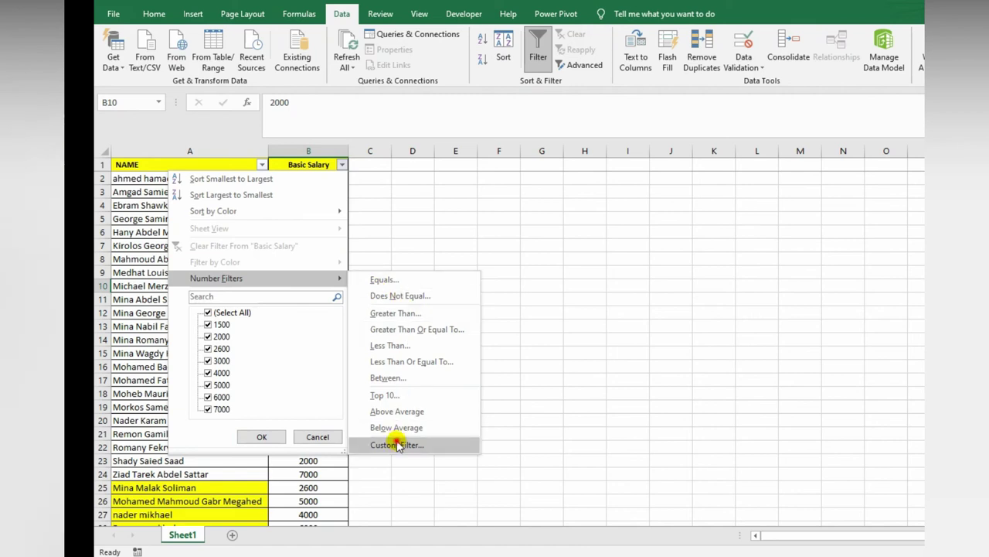
left_click(396, 444)
left_click(534, 218)
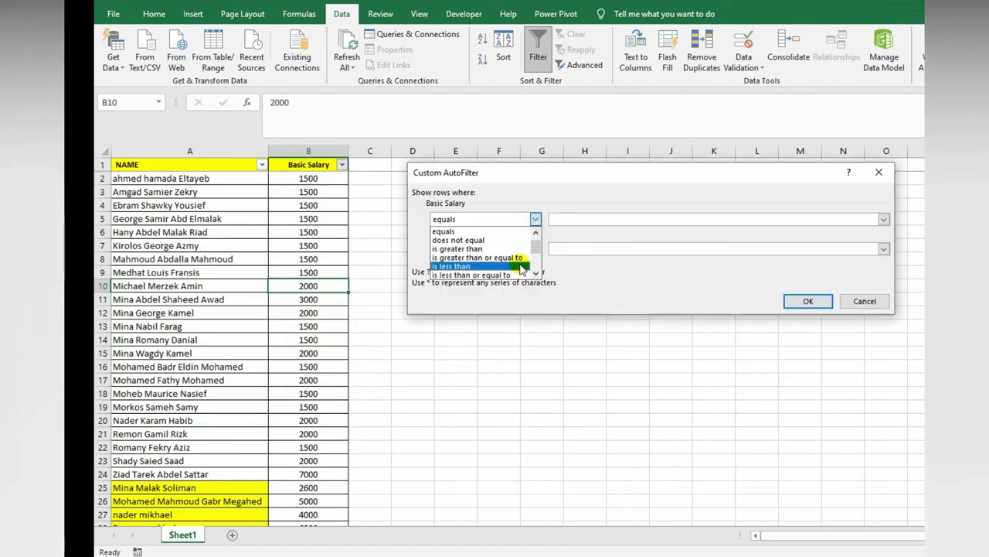
scroll(534, 275, "down", 2)
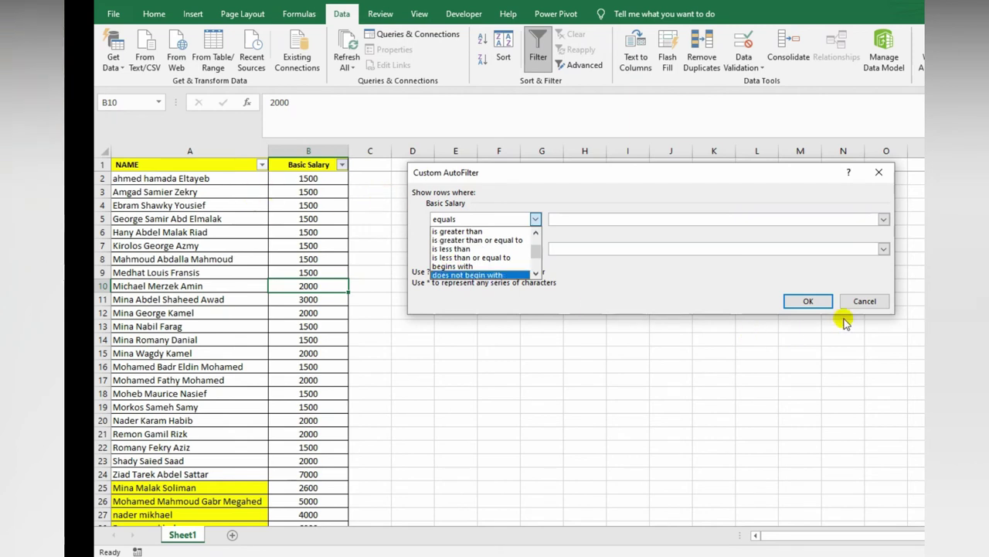
left_click(847, 303)
left_click(218, 191)
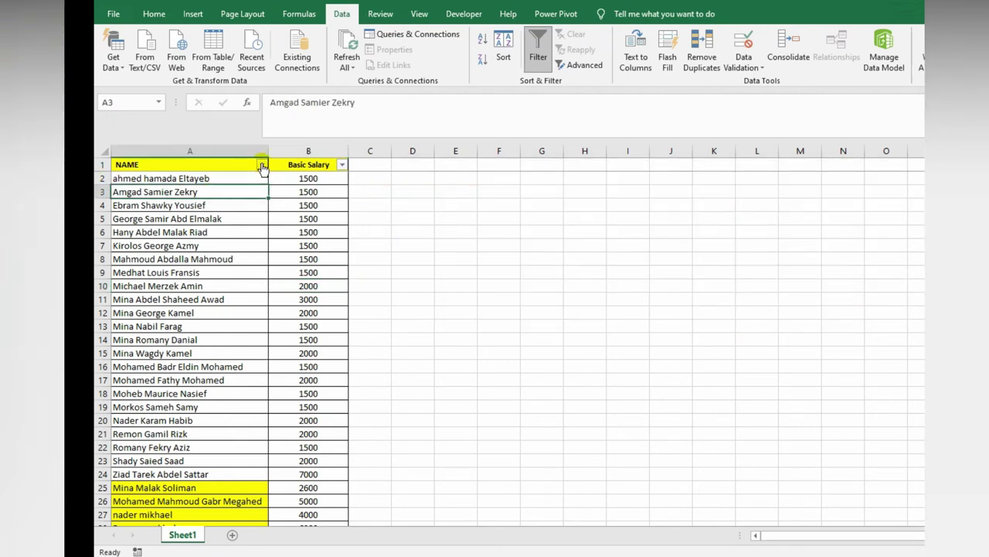
Step: Apply a custom NAME filter for names beginning with Mi
left_click(220, 204)
left_click(262, 165)
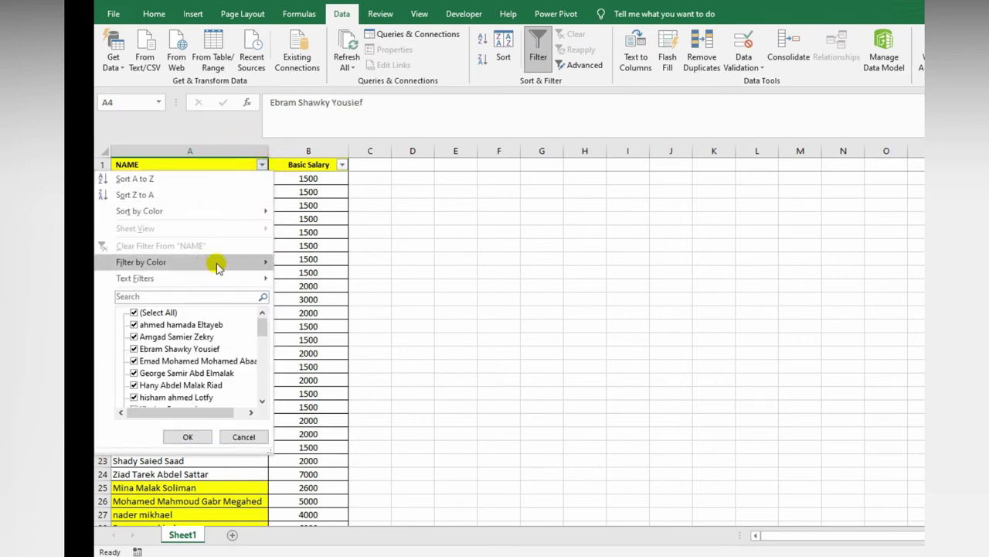
mouse_move(228, 277)
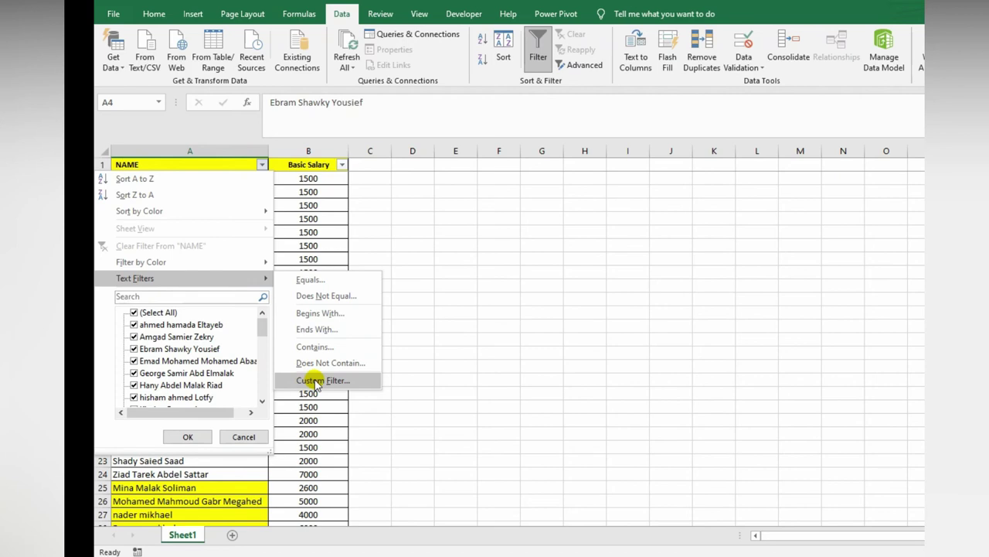
left_click(317, 380)
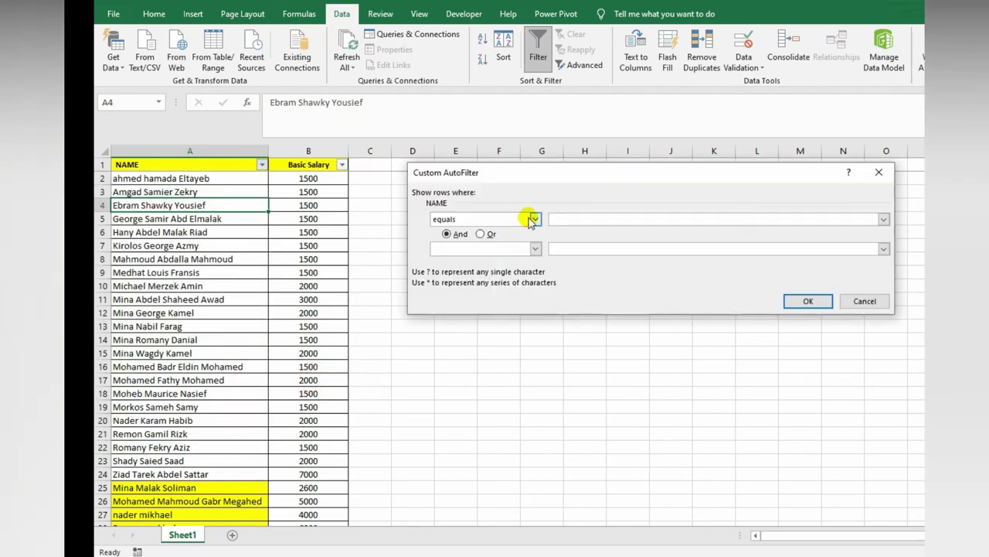
left_click(534, 220)
scroll(524, 251, "down", 1)
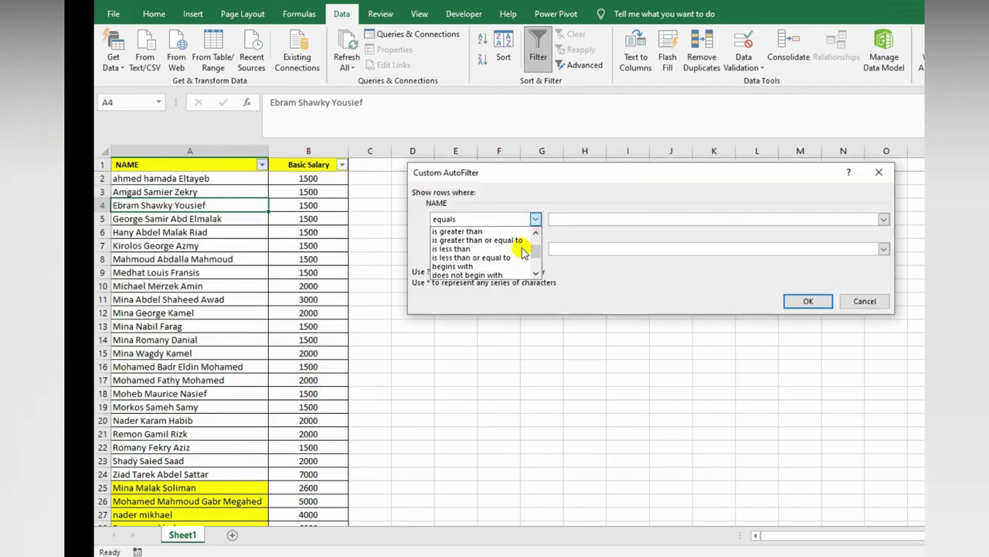
left_click(482, 262)
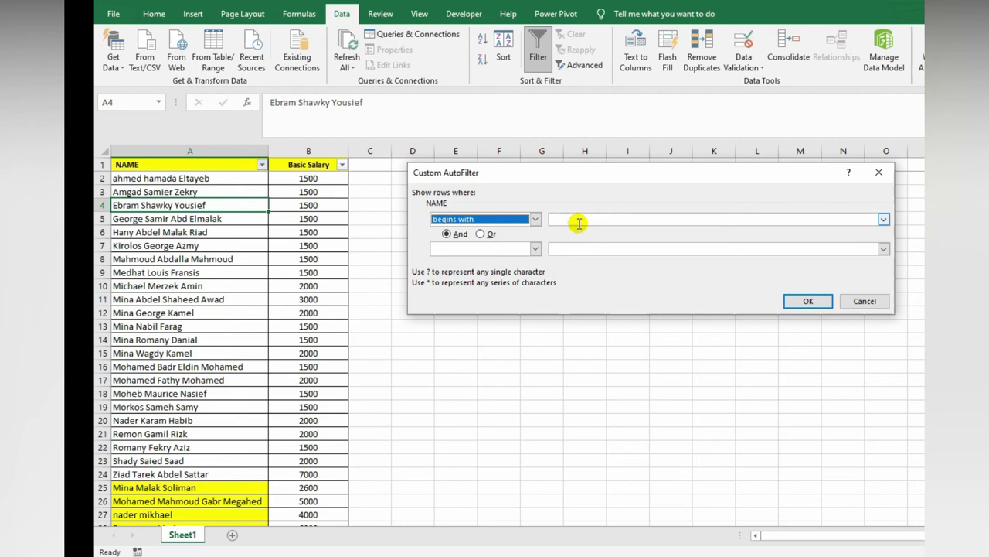
left_click(578, 223)
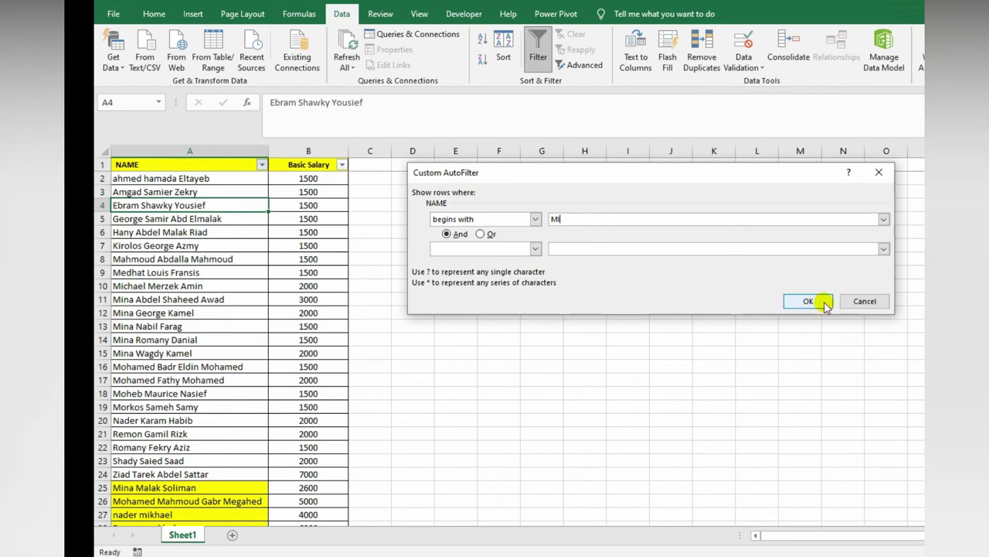
left_click(824, 303)
Step: Review the 9 matching names and the 2600 salary
left_click_drag(189, 178, 185, 232)
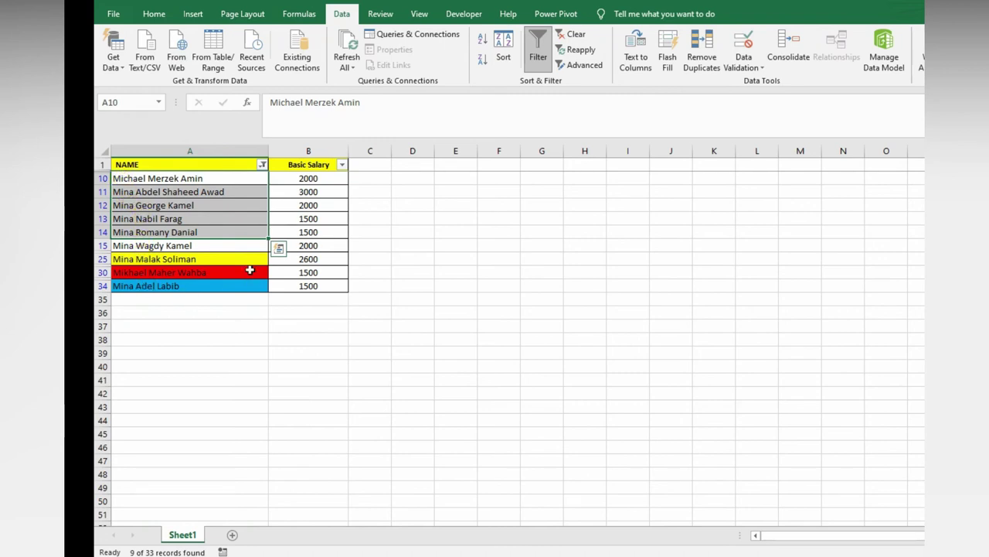
left_click(242, 232)
left_click(163, 286)
left_click(331, 261)
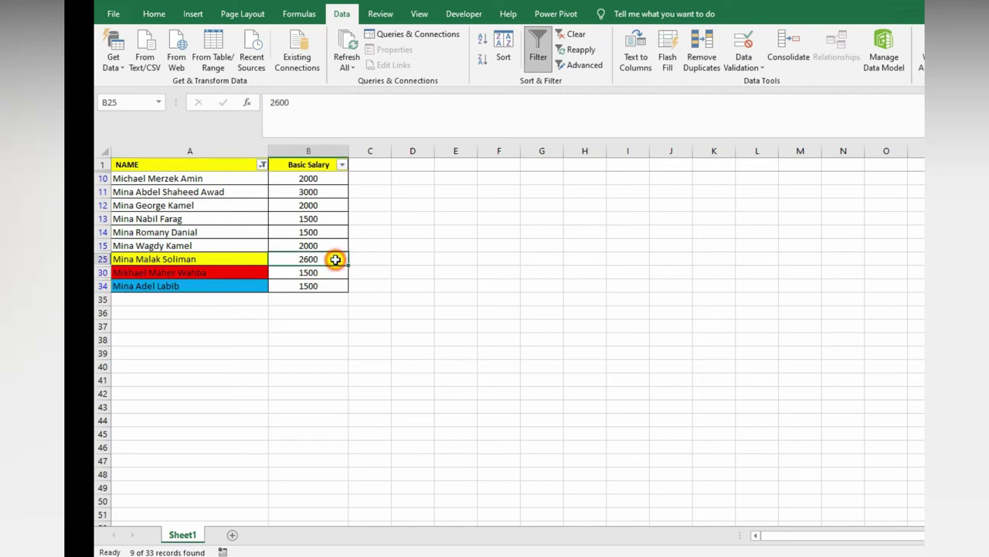
Step: Clear the filter and set a NAME filter for names not beginning with MI
left_click(576, 35)
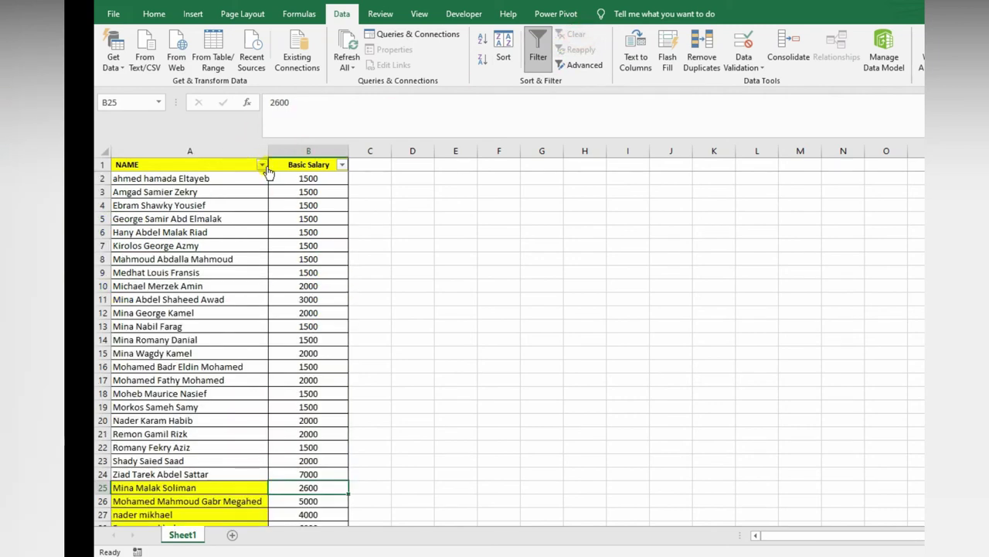
left_click(262, 164)
mouse_move(221, 278)
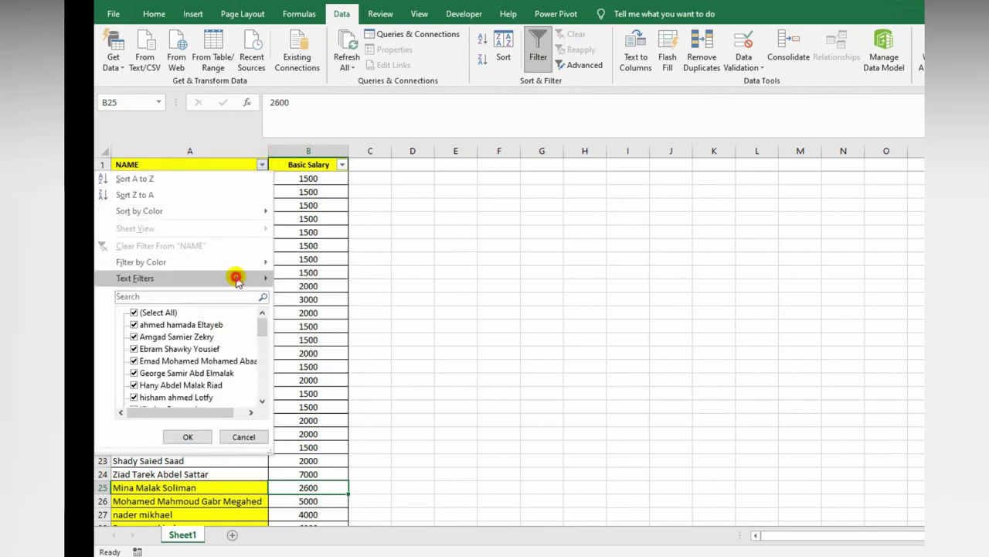
left_click(322, 380)
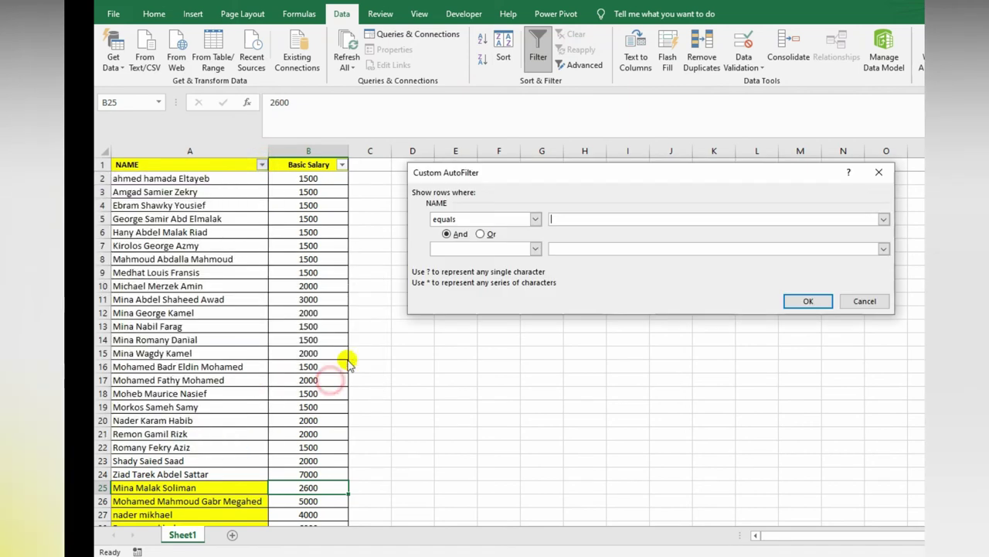
left_click(503, 222)
scroll(487, 262, "down", 3)
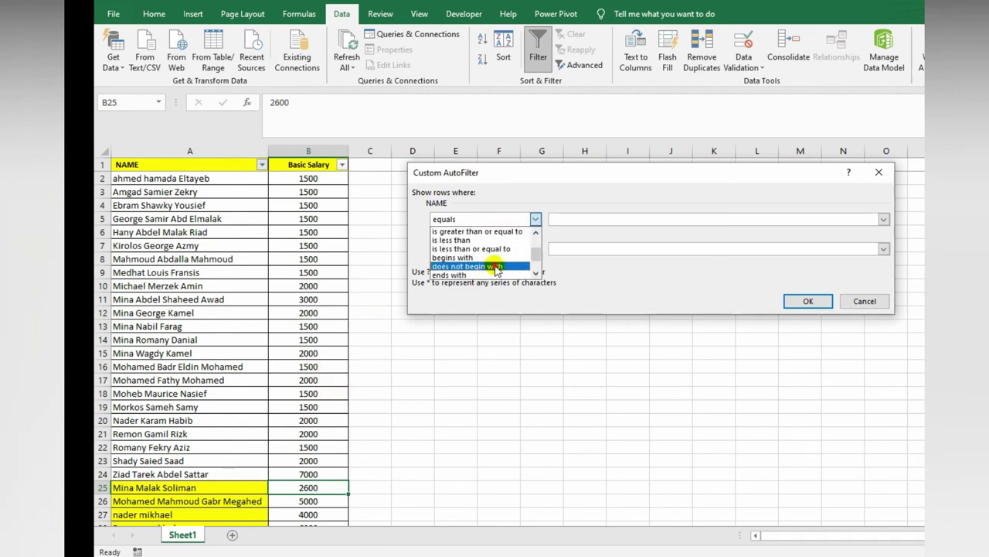
left_click(495, 268)
left_click(589, 219)
type("MI")
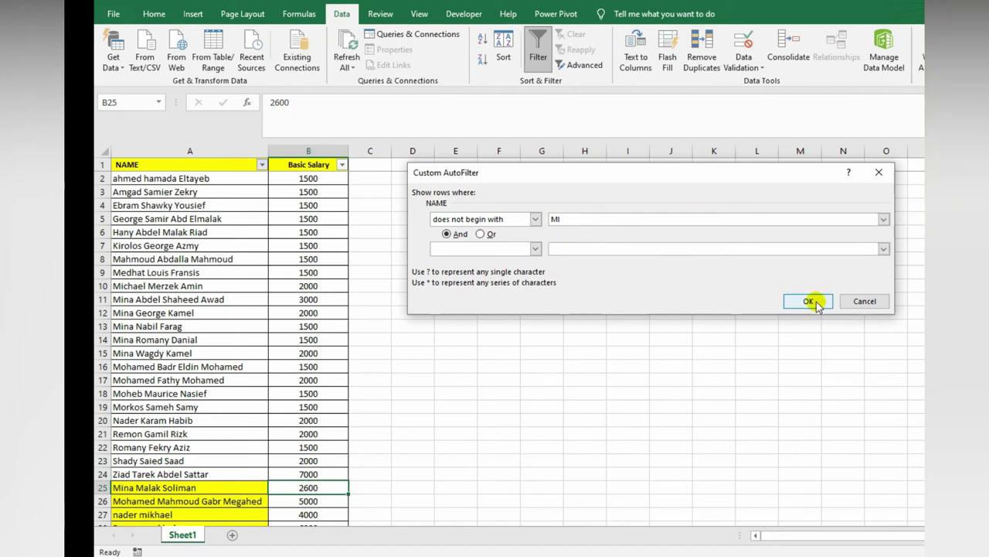
left_click(807, 297)
Step: Review the 24 remaining employee names
left_click_drag(177, 179, 166, 260)
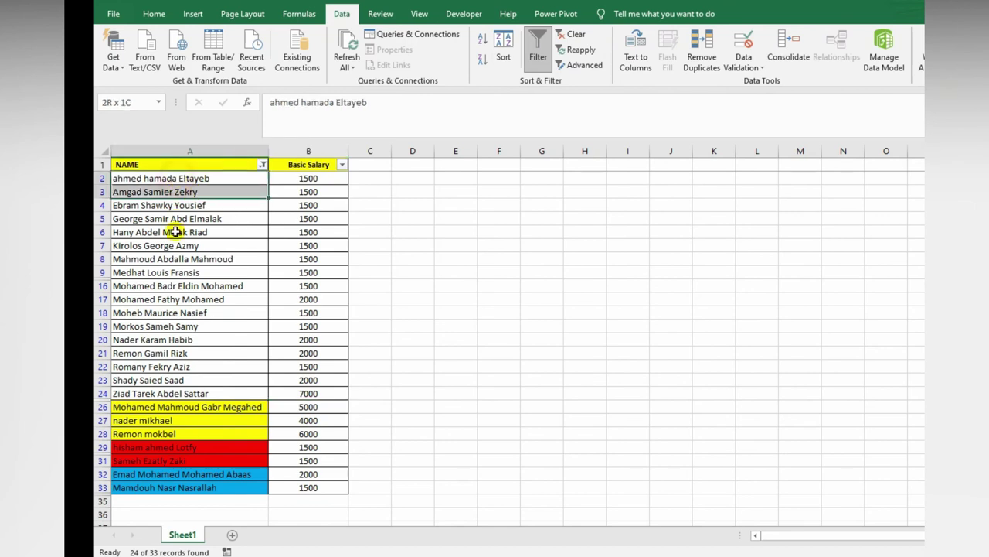
left_click(166, 261)
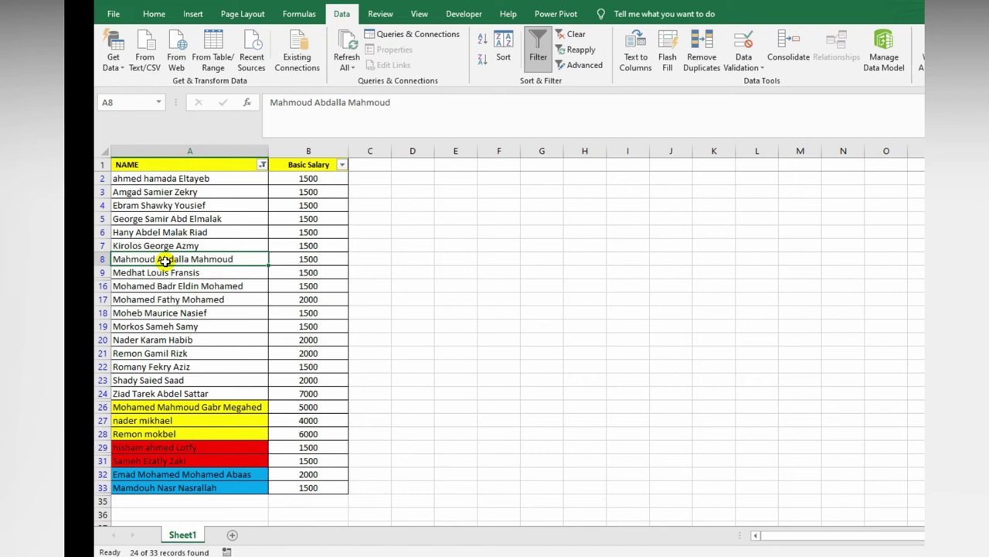
left_click(151, 353)
left_click(154, 366)
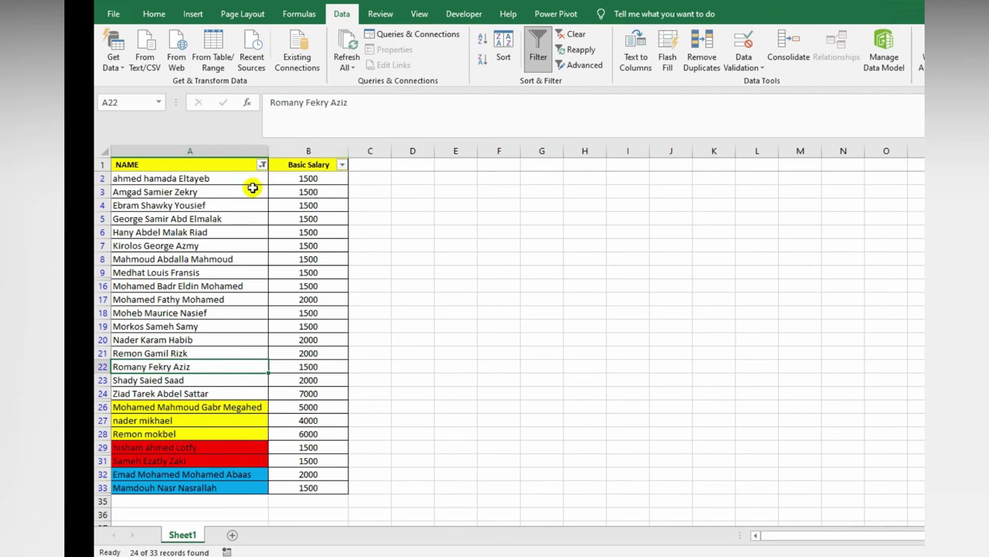
Step: Clear the previous filter and filter NAME to names ending with AG, leaving one employee
left_click(577, 36)
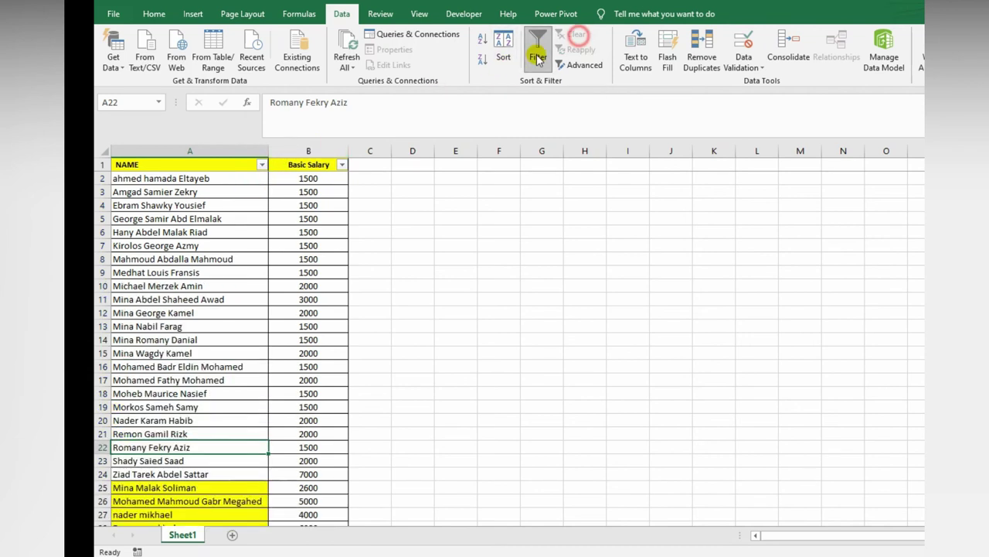
left_click(263, 166)
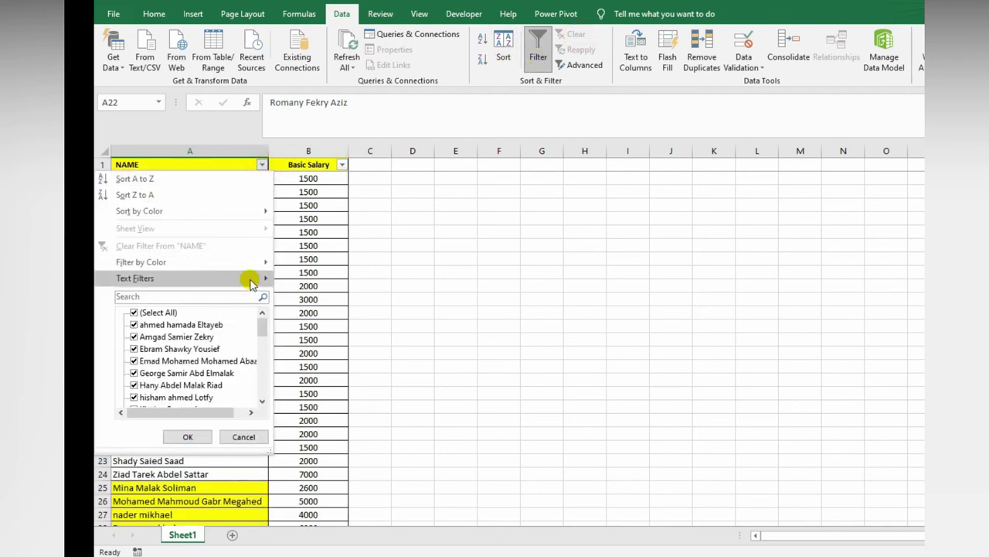
mouse_move(250, 278)
left_click(309, 380)
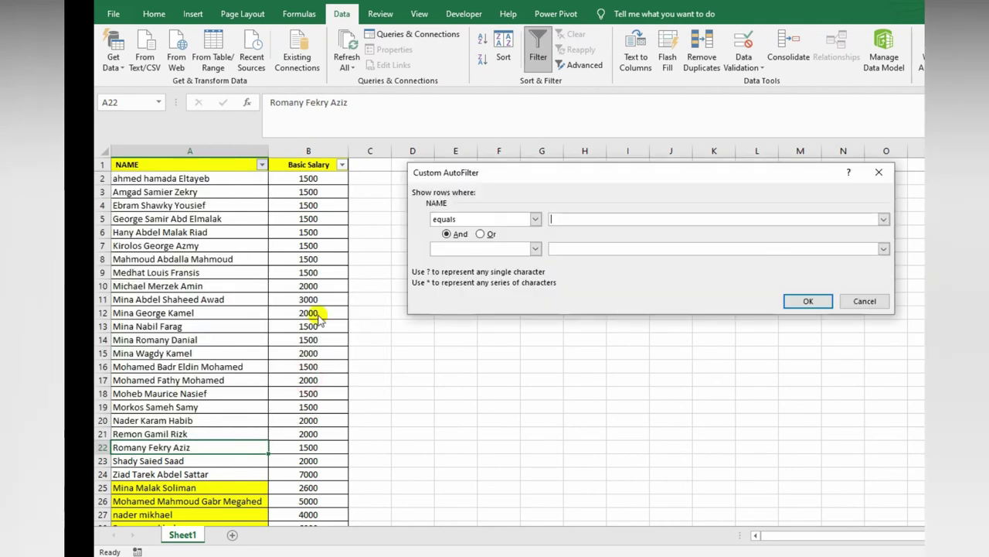
left_click(527, 219)
scroll(518, 245, "down", 1)
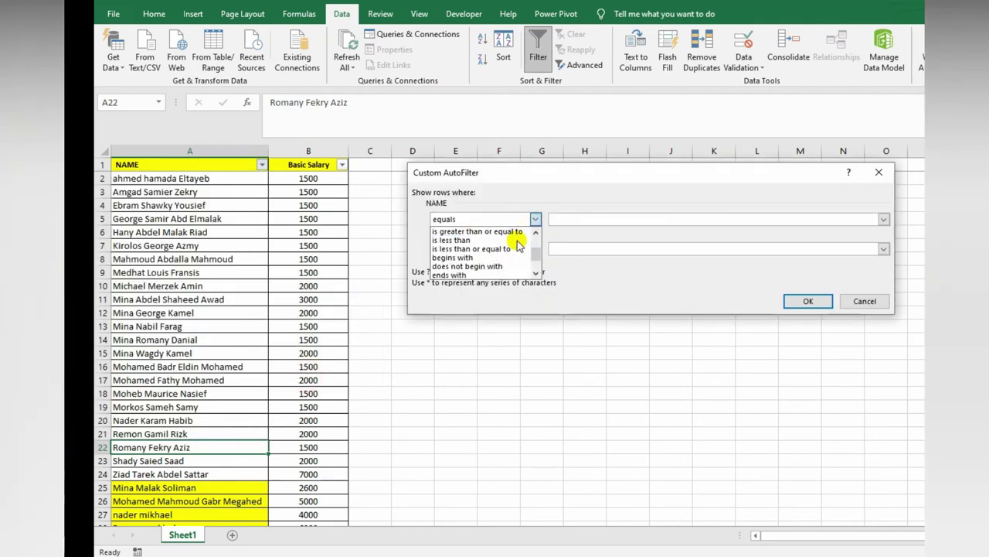
scroll(517, 245, "down", 1)
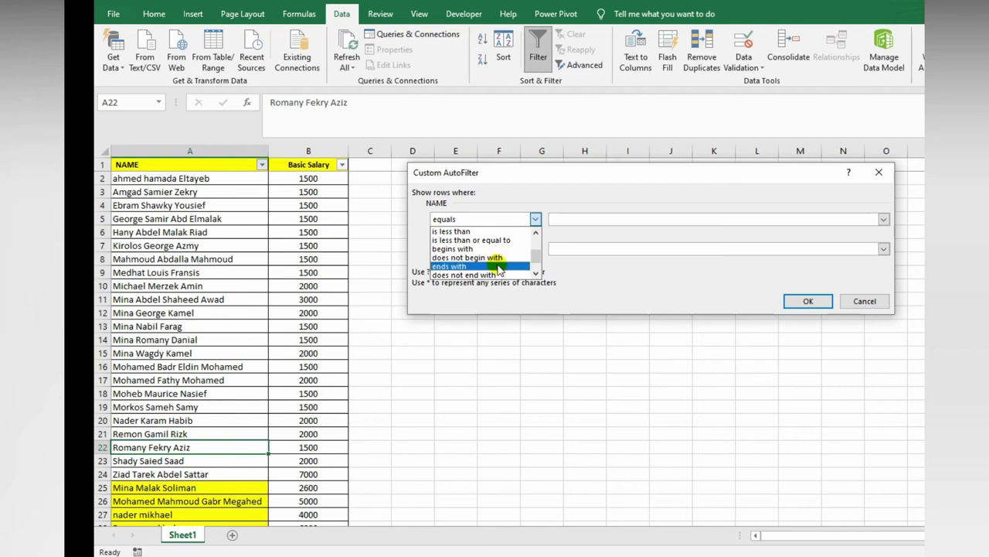
left_click(515, 266)
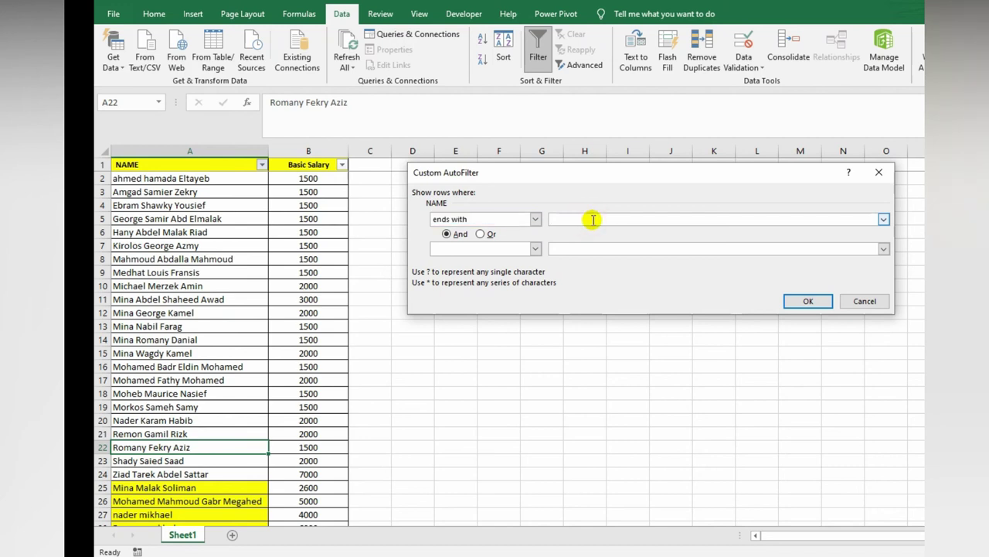
type("AG")
left_click(813, 301)
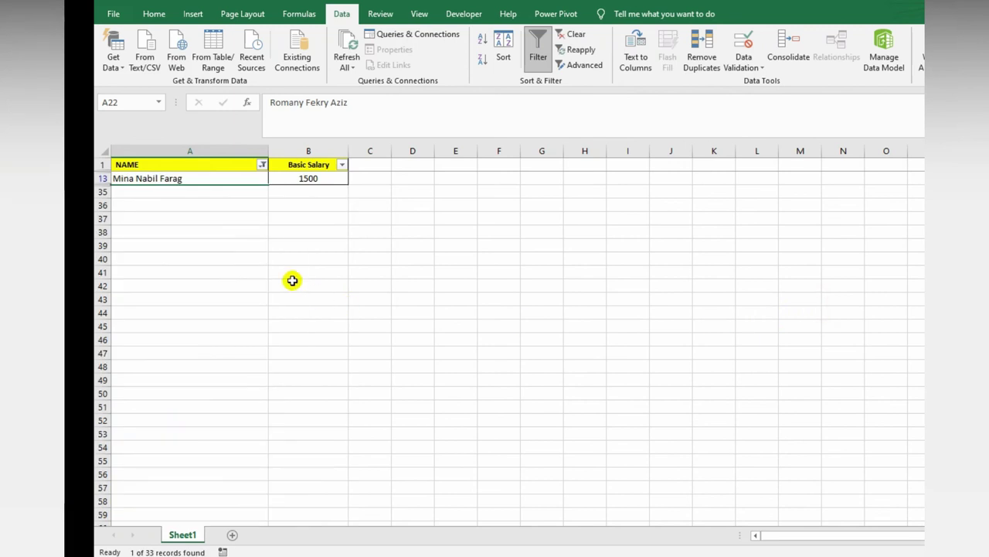
left_click(215, 189)
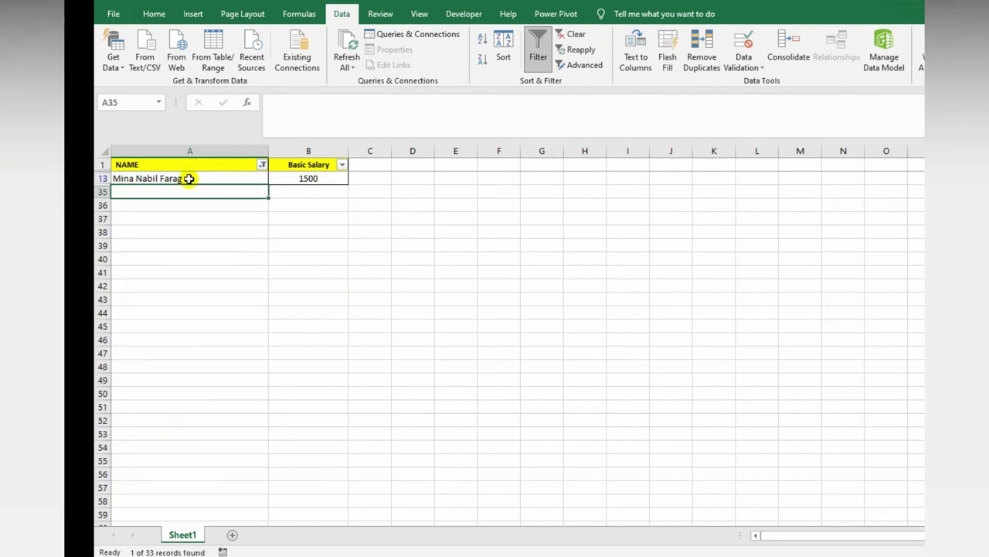
left_click(193, 179)
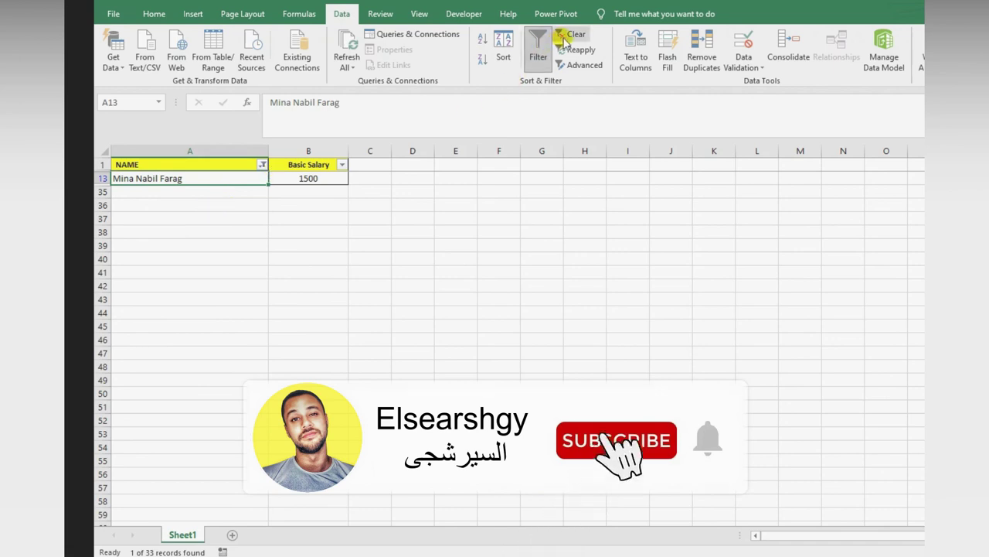
Step: Clear the ends-with filter and filter NAME to names containing SA
left_click(562, 38)
left_click(262, 166)
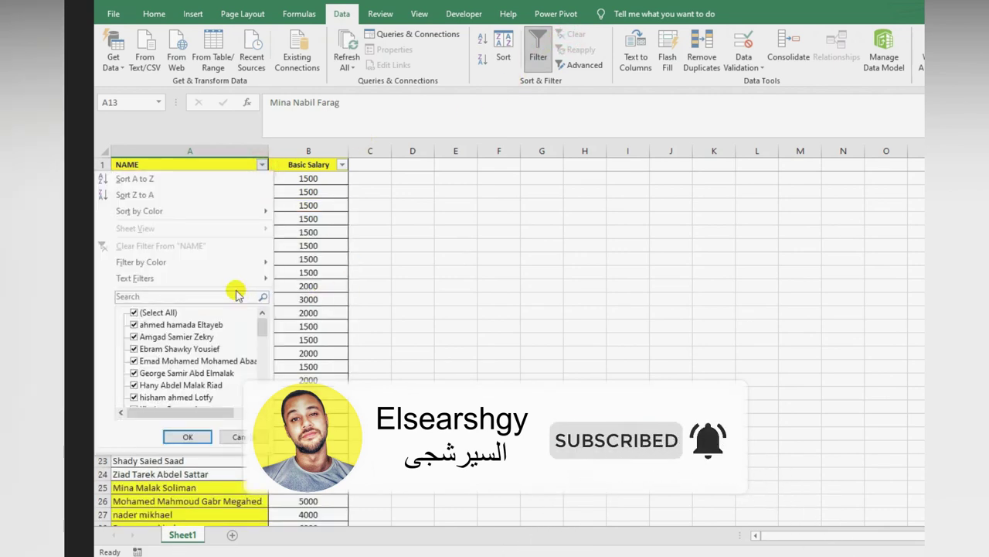
mouse_move(245, 278)
left_click(334, 383)
left_click(464, 220)
scroll(471, 256, "down", 1)
scroll(483, 258, "down", 1)
scroll(483, 257, "down", 1)
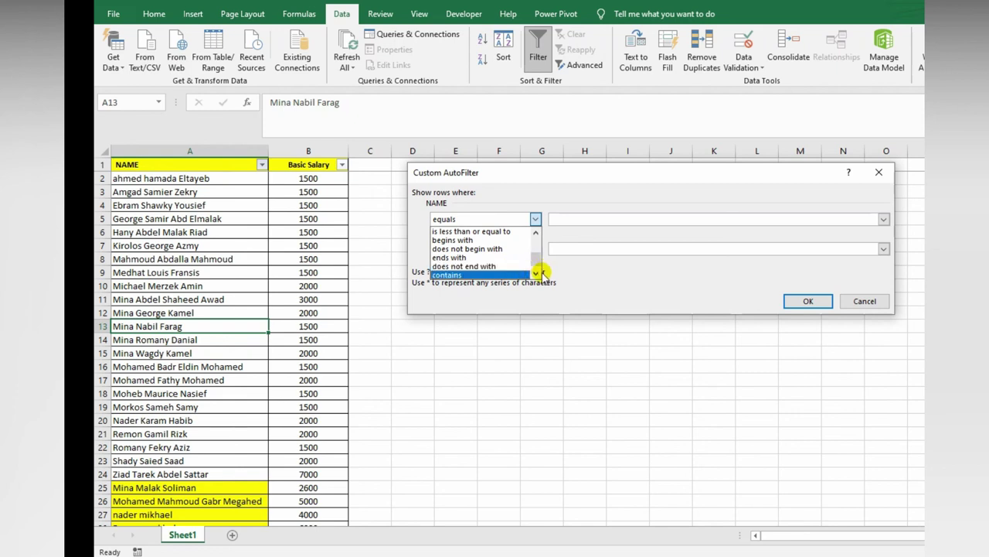
left_click(541, 273)
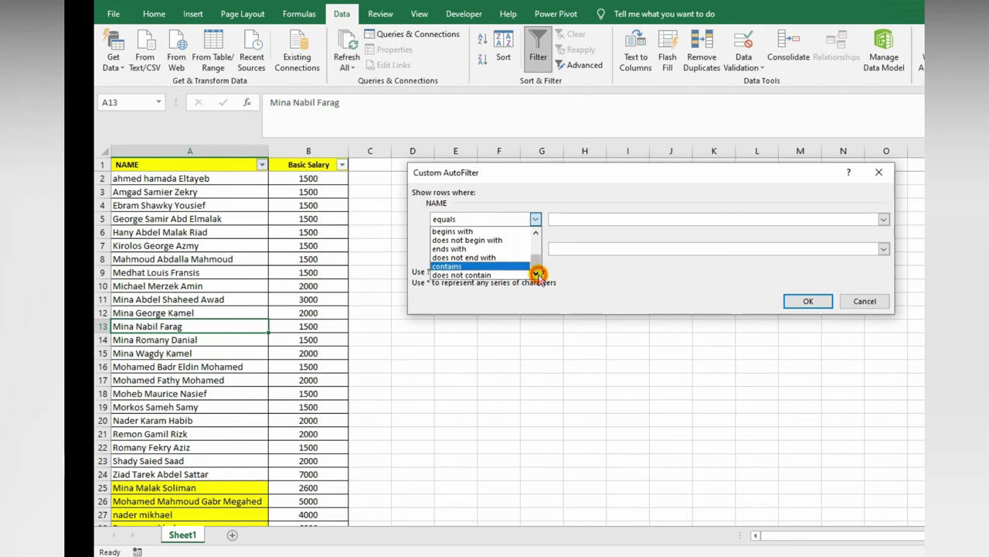
left_click(475, 266)
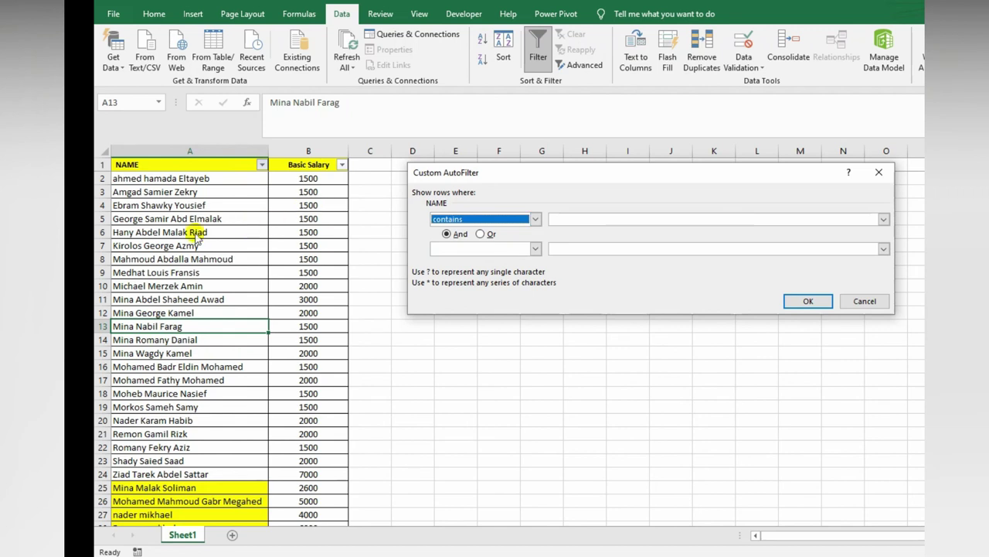
left_click(643, 217)
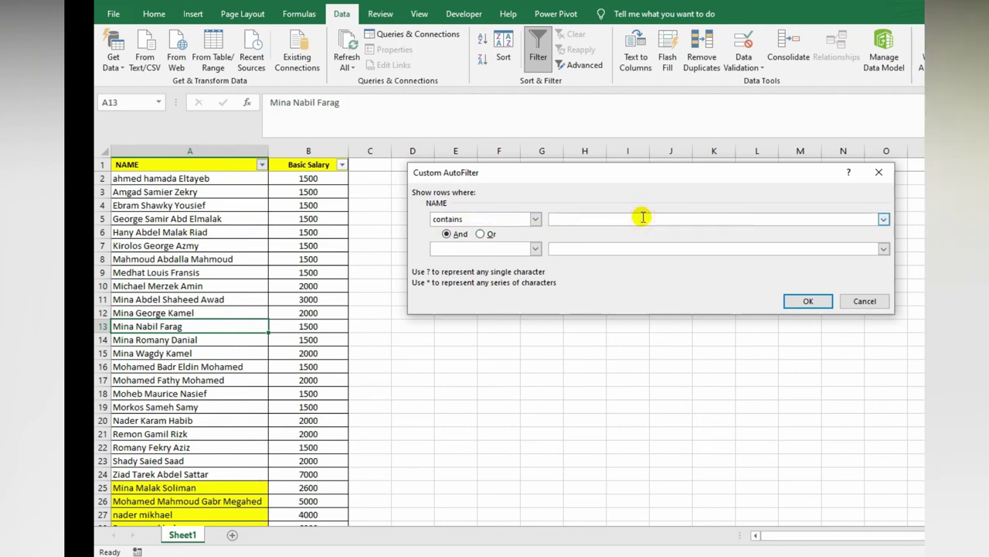
type("SA")
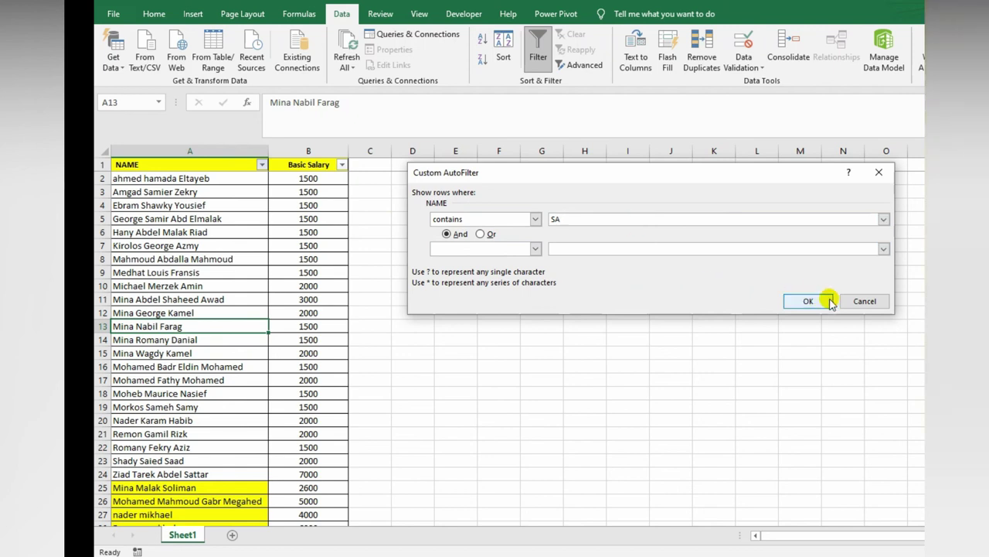
left_click(810, 301)
Step: Check the six names containing SA and a matching row's salary
left_click(146, 219)
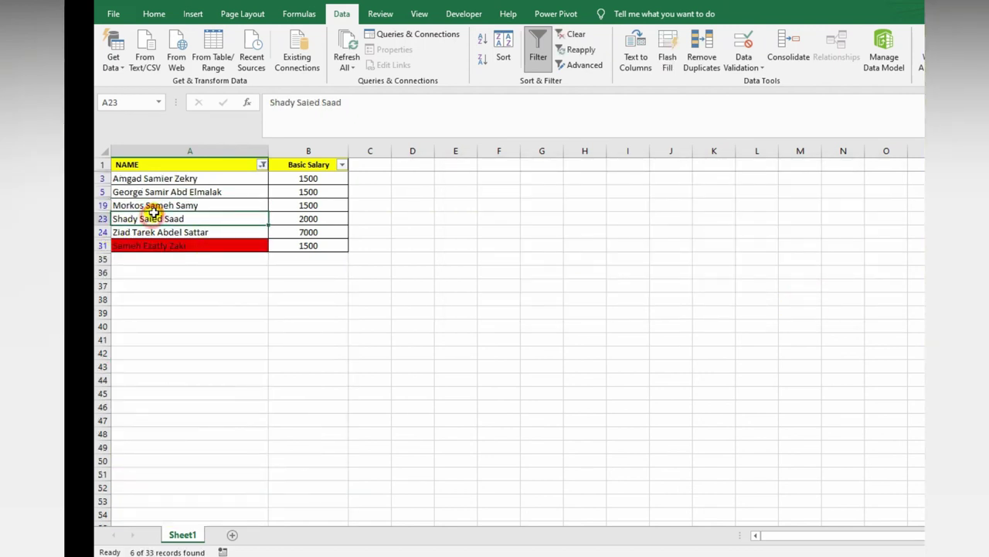
left_click(159, 179)
left_click(159, 191)
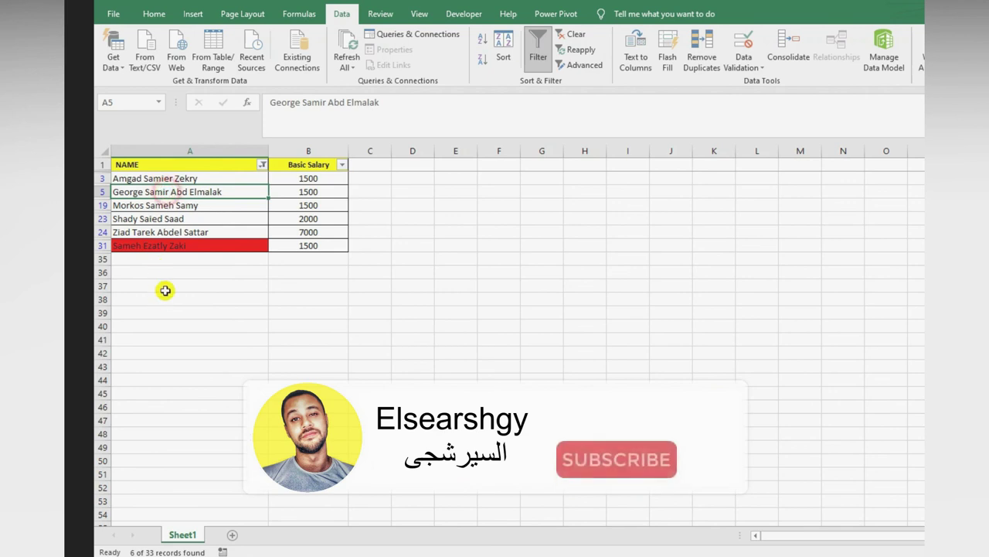
left_click(184, 206)
left_click(176, 219)
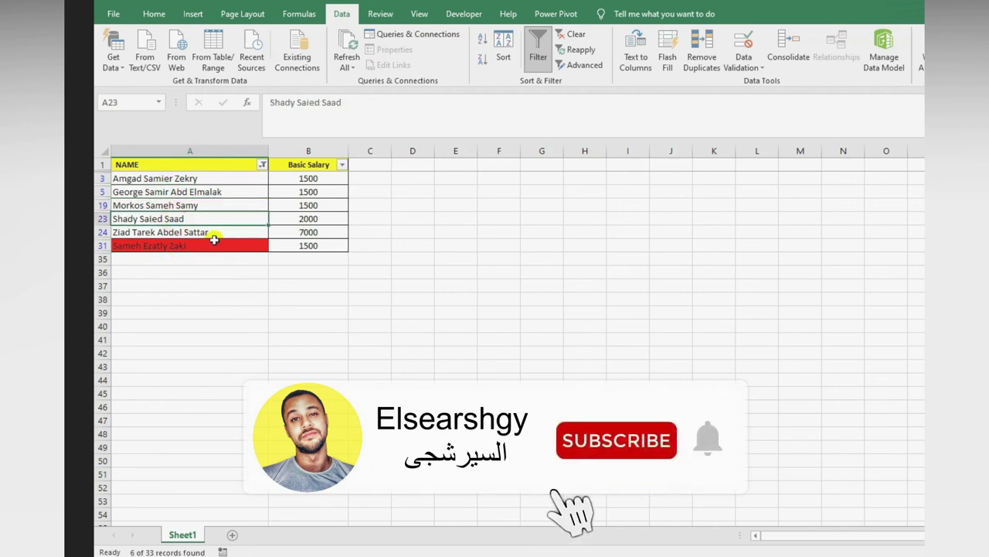
left_click(213, 232)
left_click(132, 246)
left_click(302, 219)
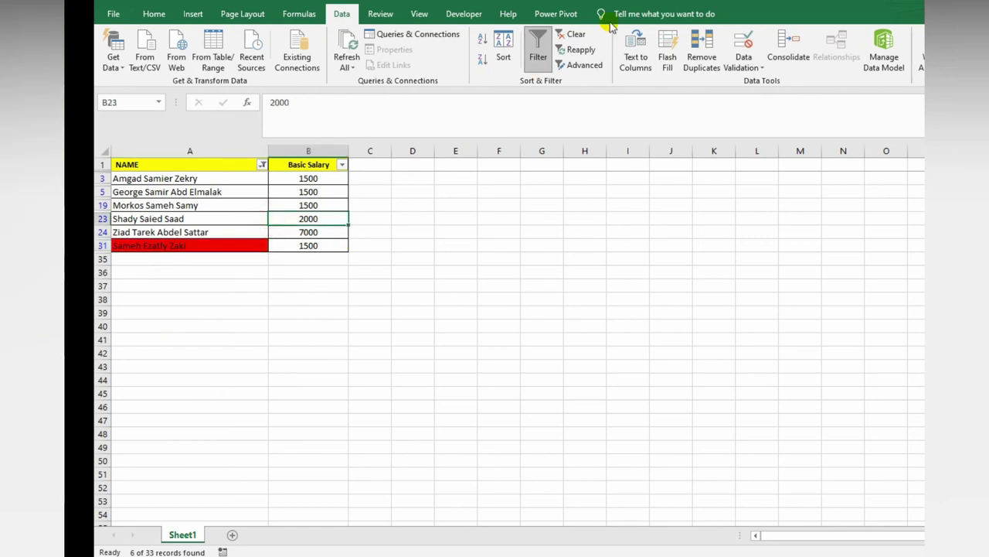
Step: Clear the contains-SA name filter so every employee row is listed again
left_click(576, 34)
left_click(251, 177)
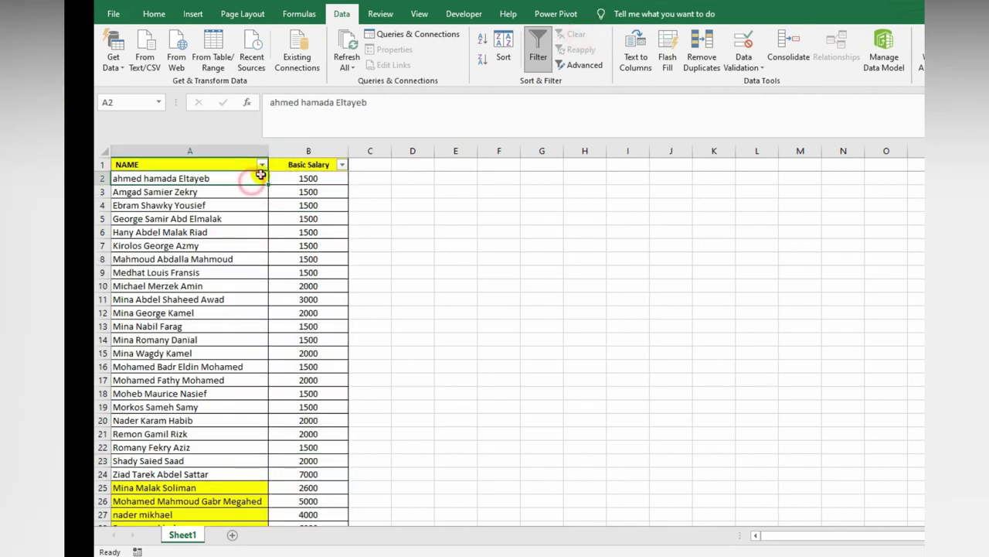
left_click(264, 165)
Step: Browse the NAME column's Custom AutoFilter operator lists, then cancel without applying a filter
mouse_move(247, 280)
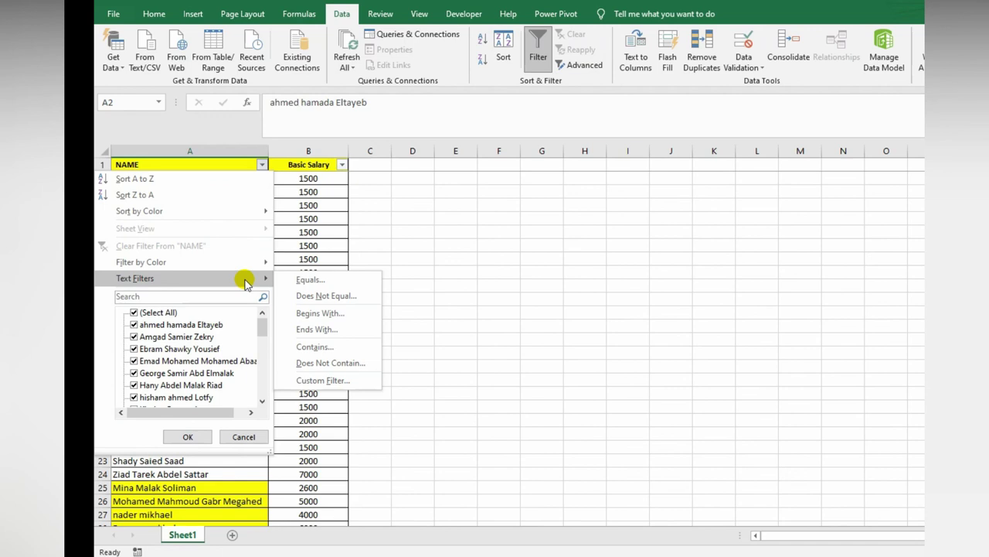
left_click(335, 378)
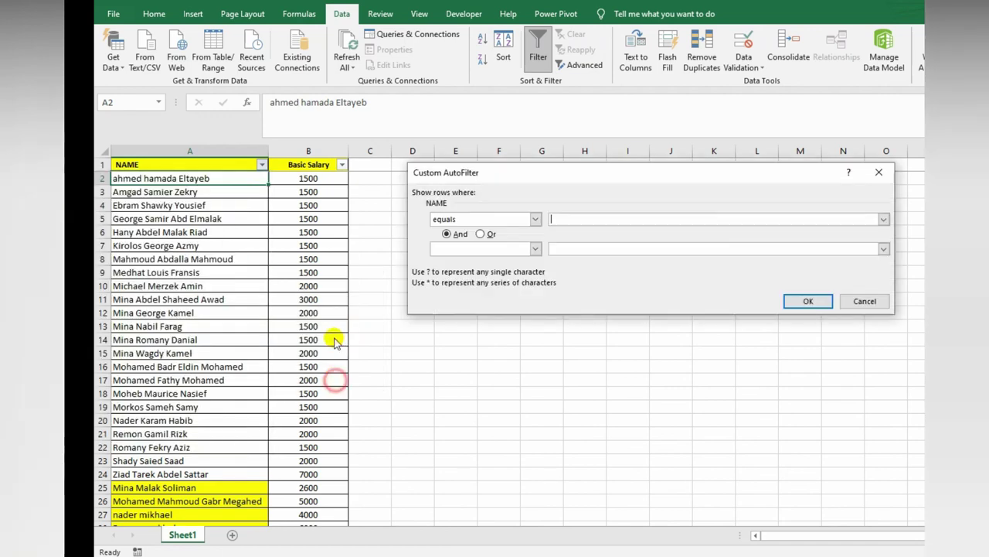
left_click(535, 219)
scroll(512, 261, "down", 1)
scroll(511, 261, "down", 1)
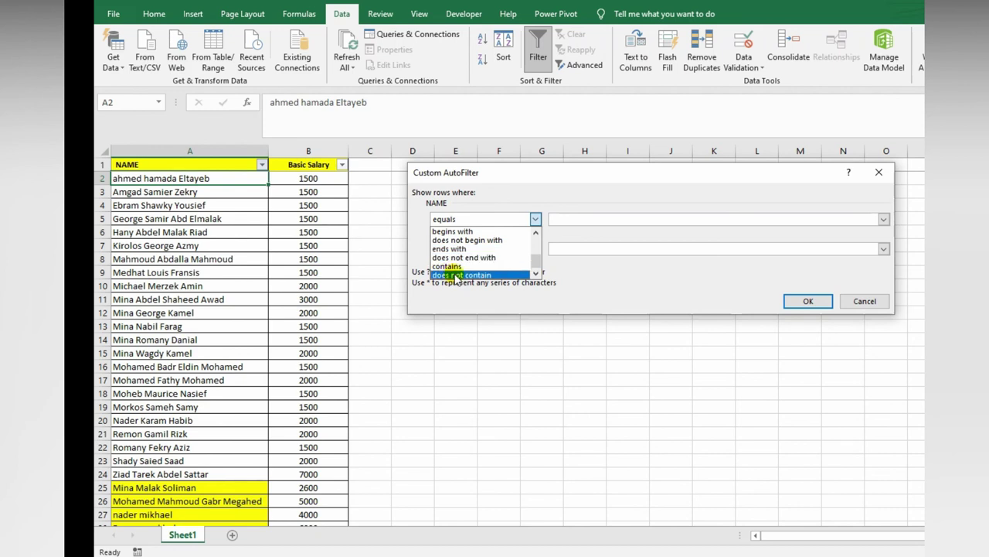
left_click(638, 280)
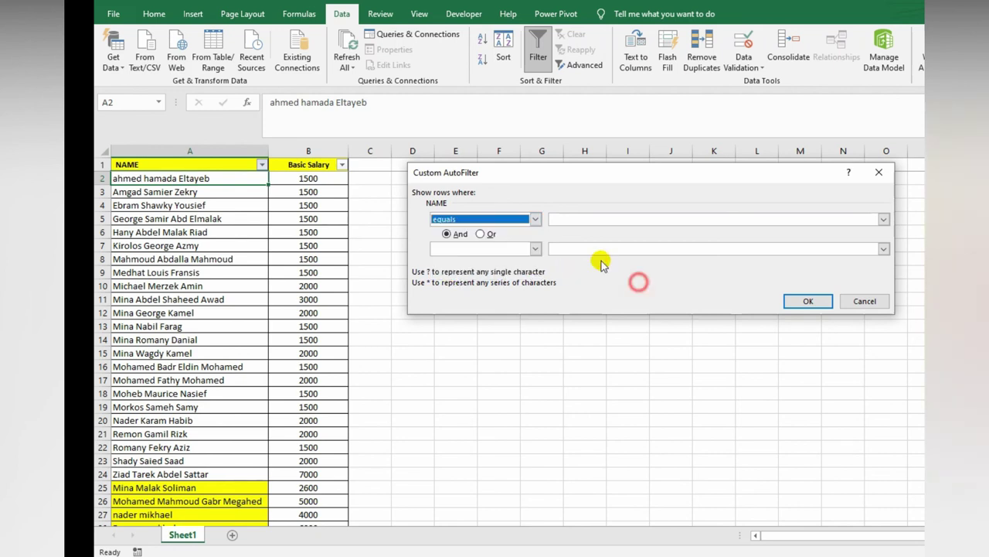
left_click(534, 248)
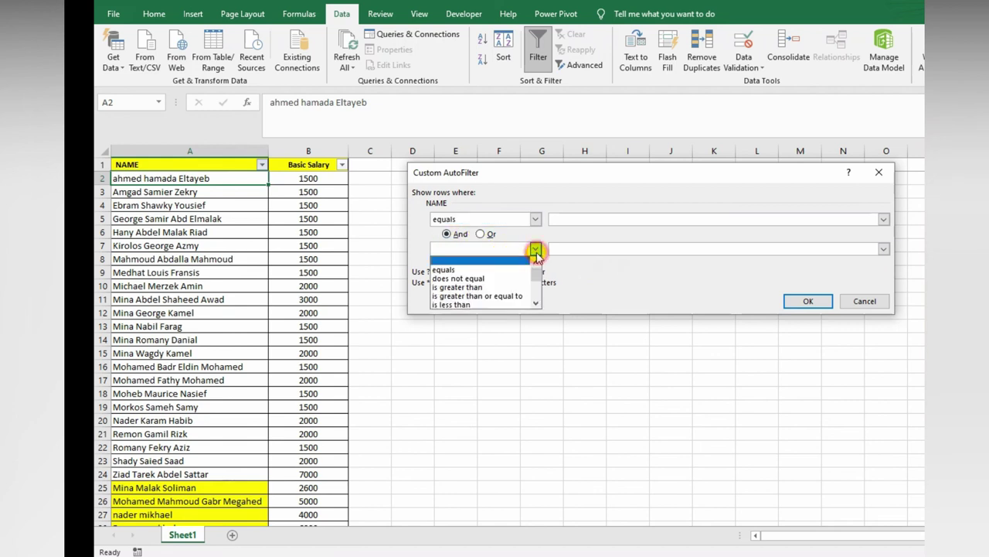
left_click(613, 248)
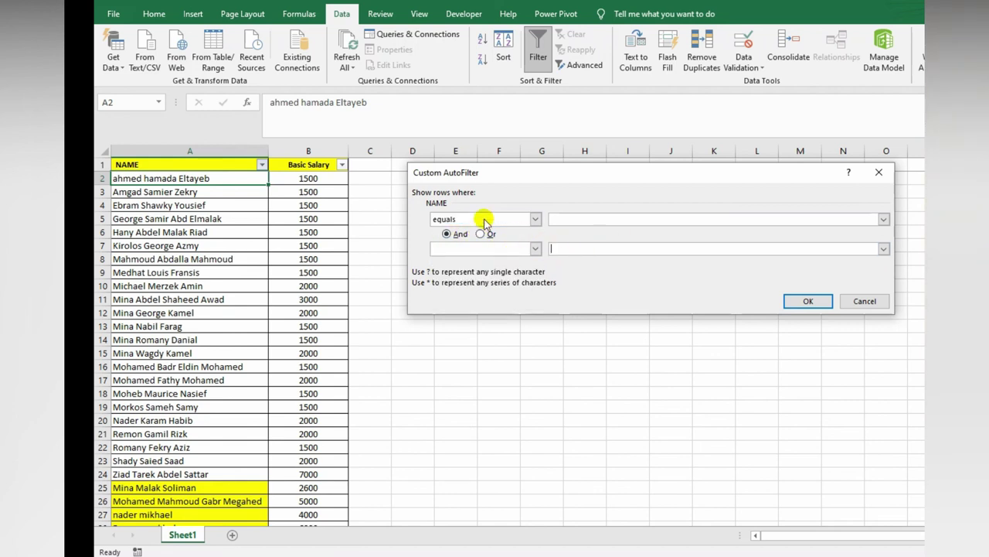
left_click(576, 219)
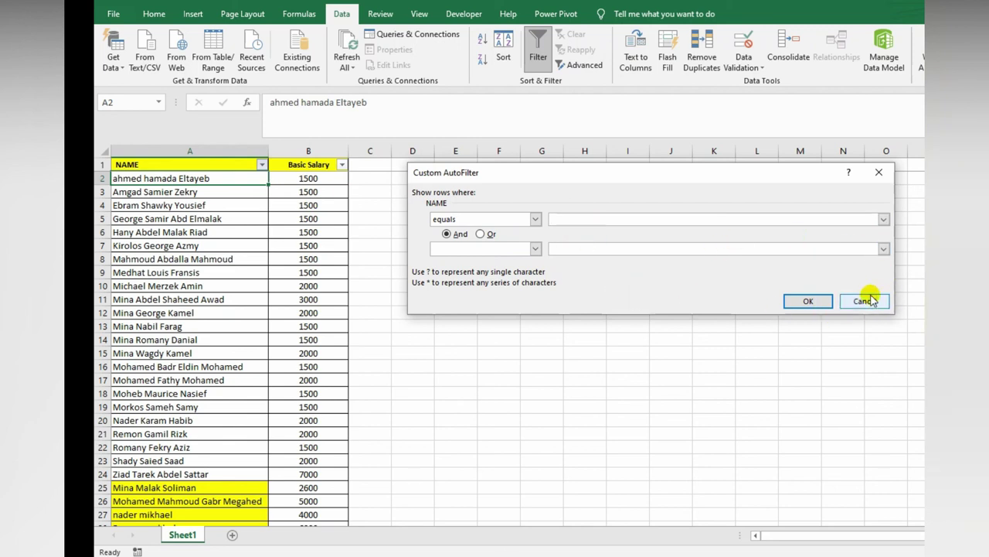
left_click(867, 301)
left_click(219, 205)
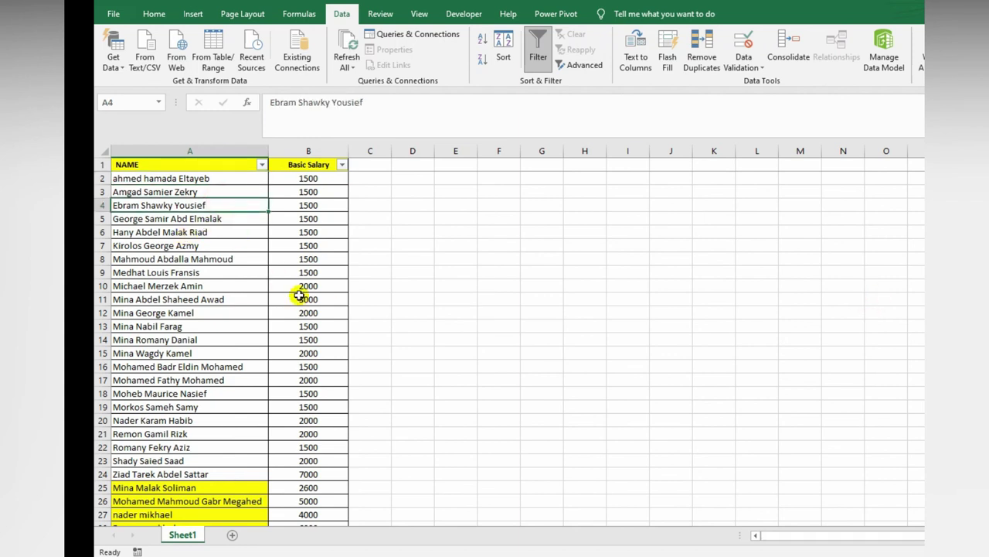